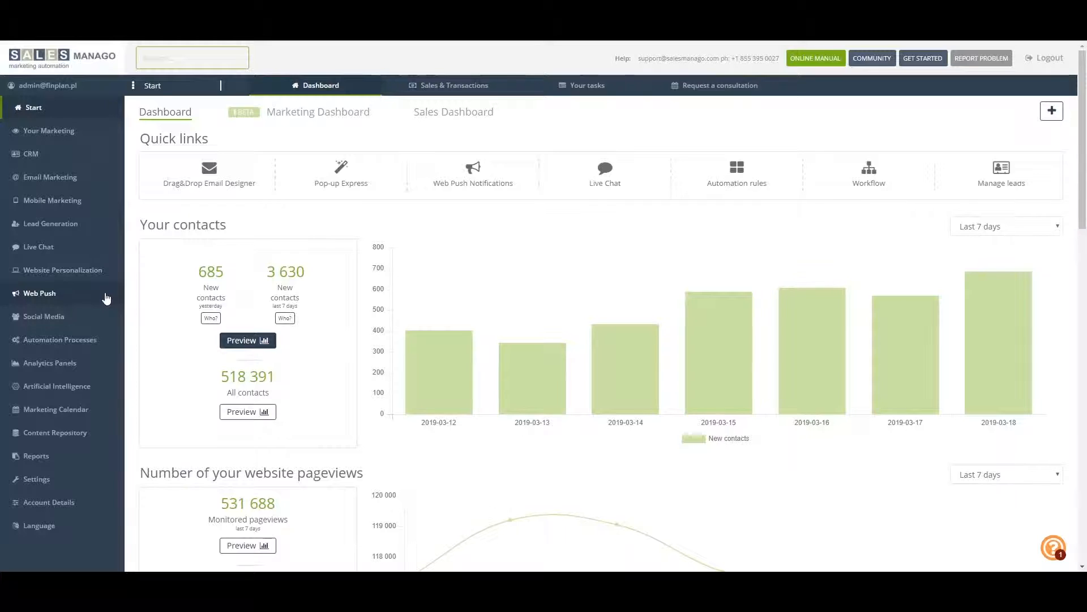
Add a new Web Push agreement form and name it Test
left_click(51, 299)
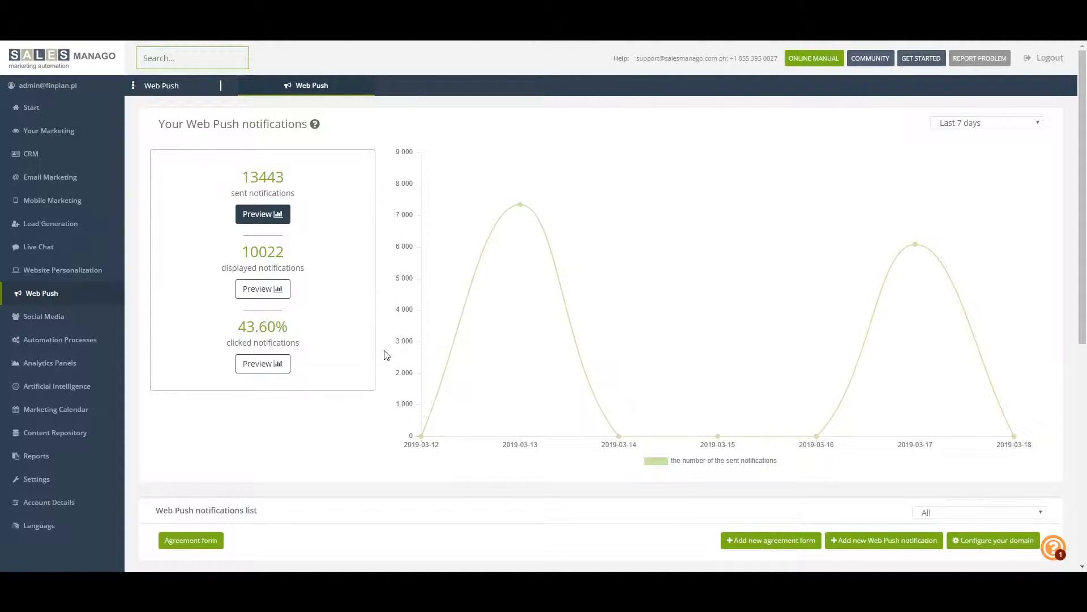
scroll(384, 350, "down", 6)
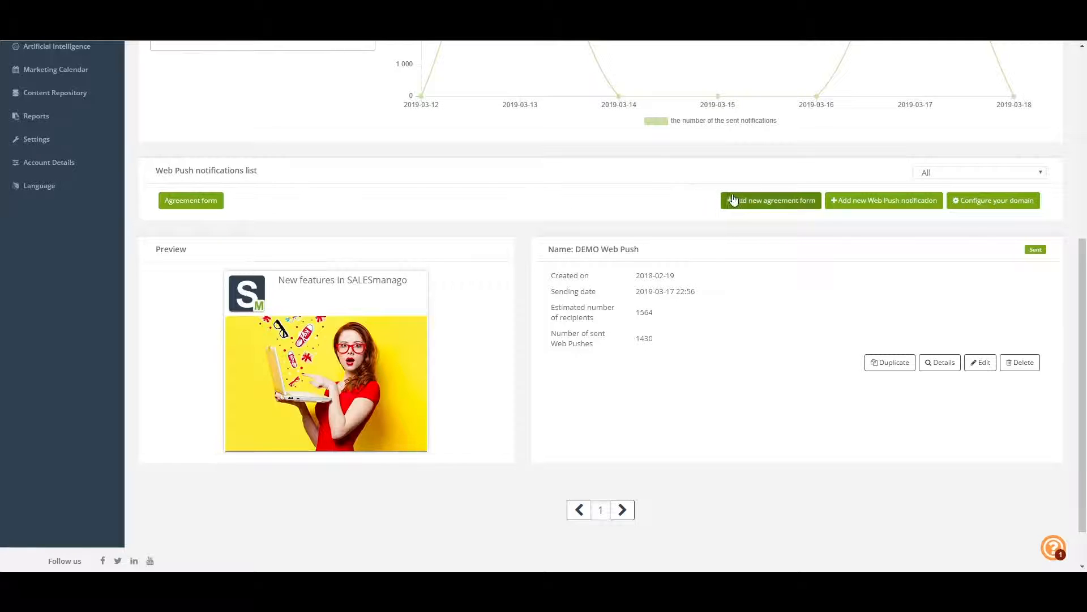
left_click(768, 206)
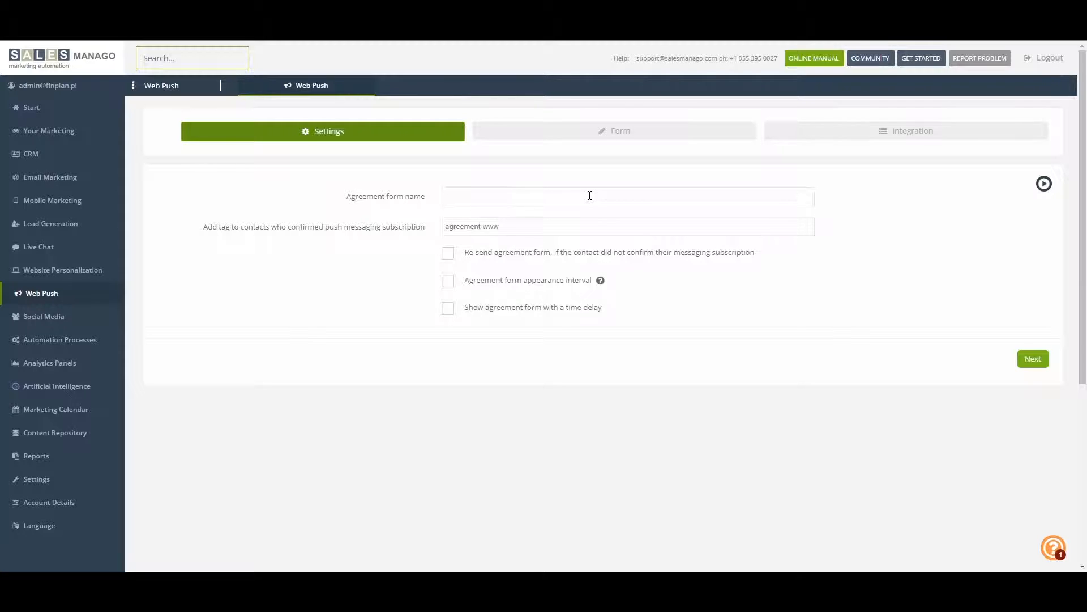
left_click(502, 200)
type("Test")
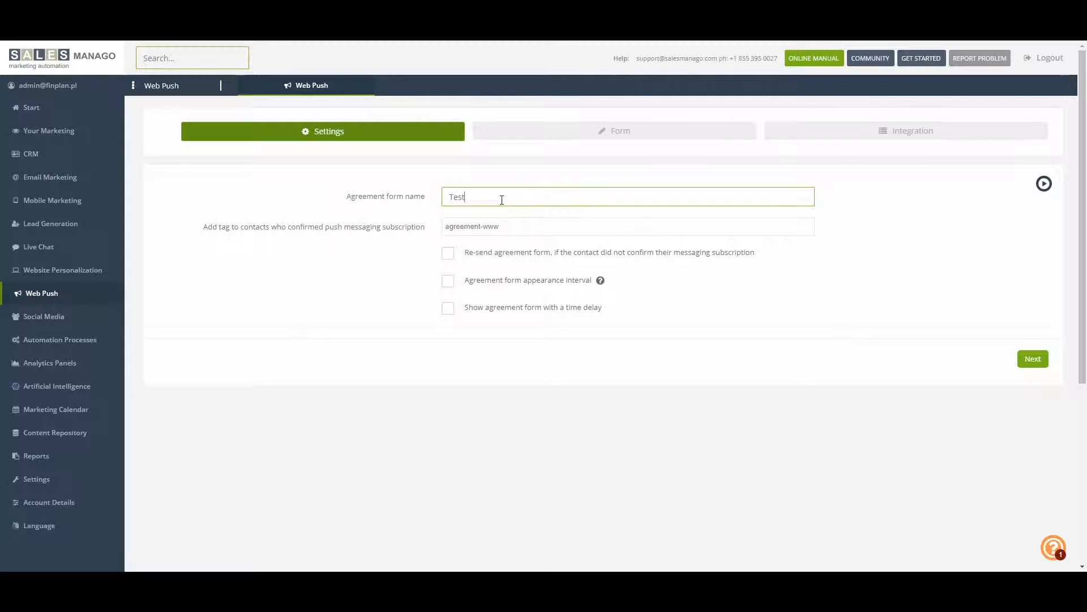
left_click(510, 228)
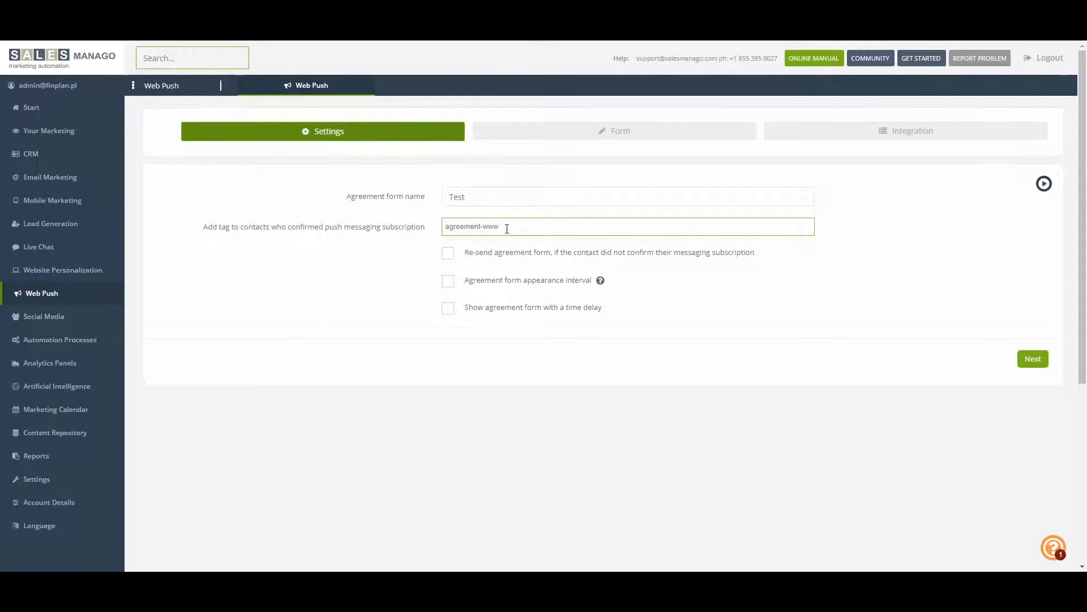
Try out the re-send, appearance interval and time delay options with a 600-second delay, switching each option off again
left_click(448, 254)
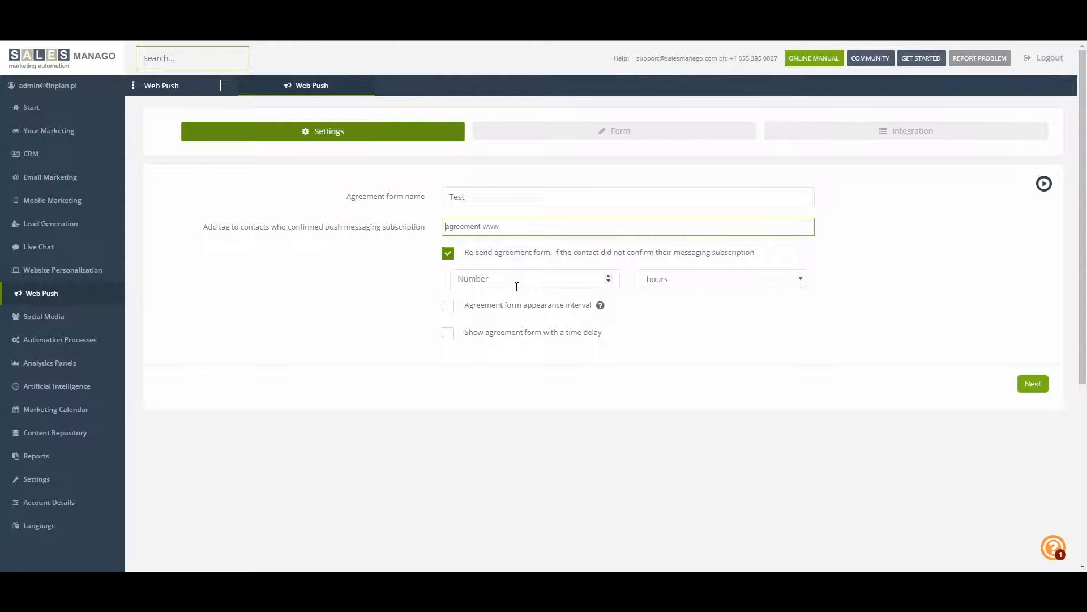
left_click(679, 285)
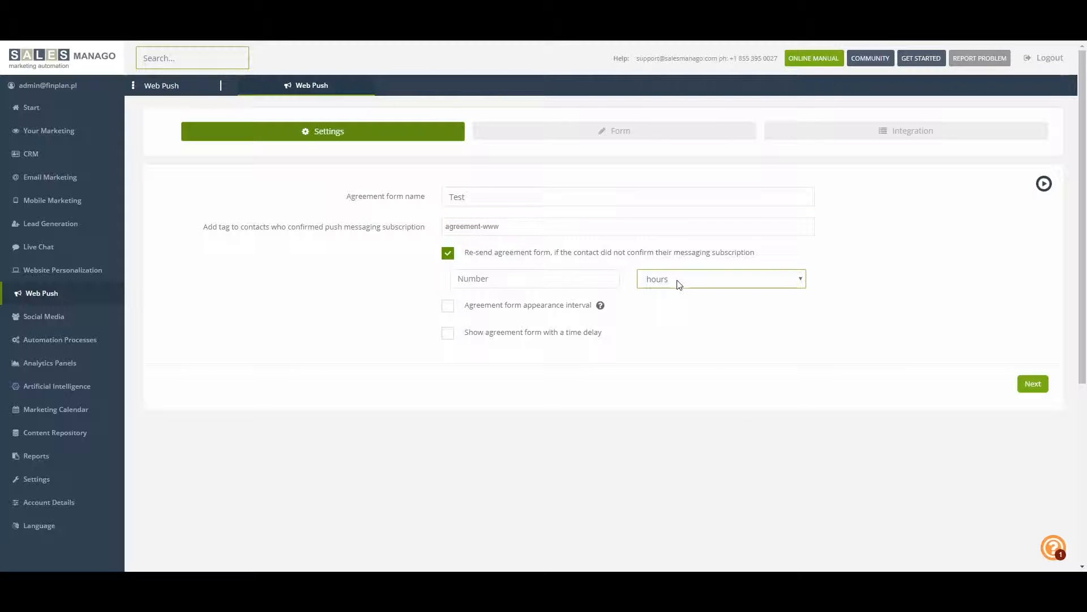
left_click(448, 253)
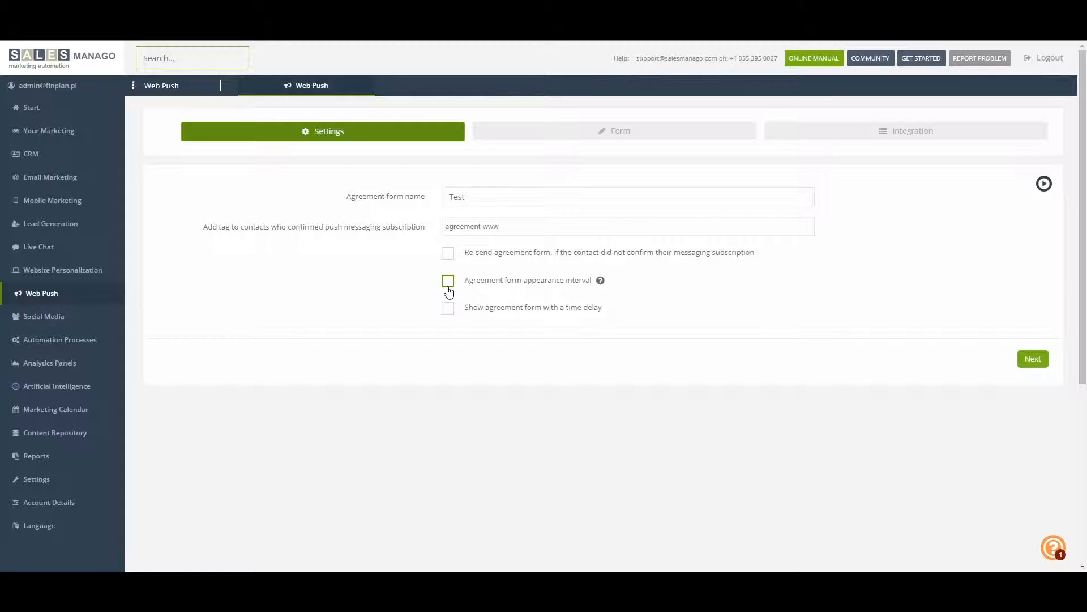
left_click(448, 281)
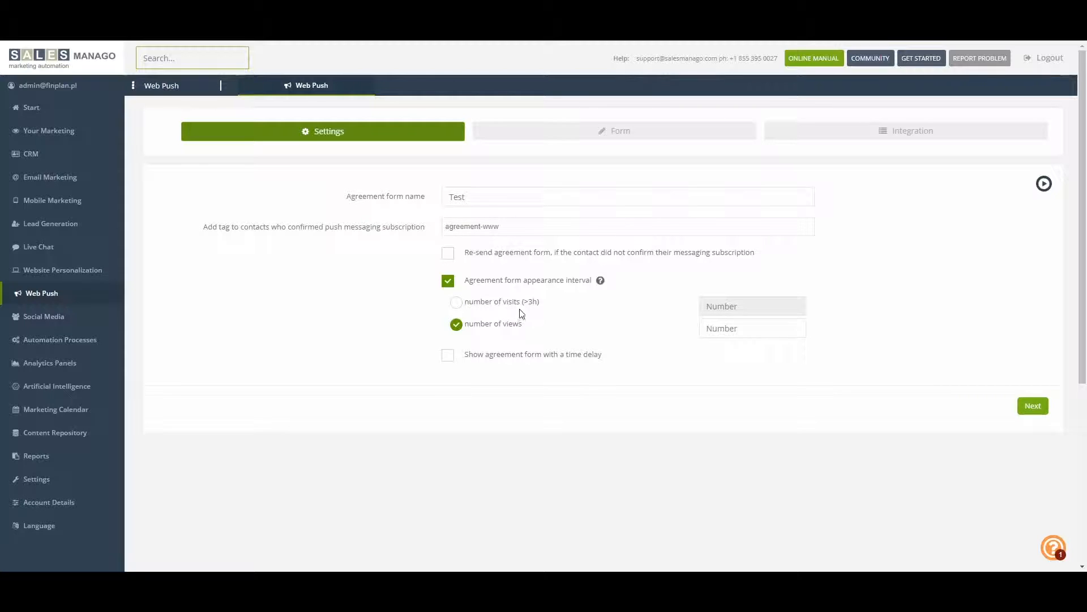
mouse_move(601, 281)
left_click(448, 281)
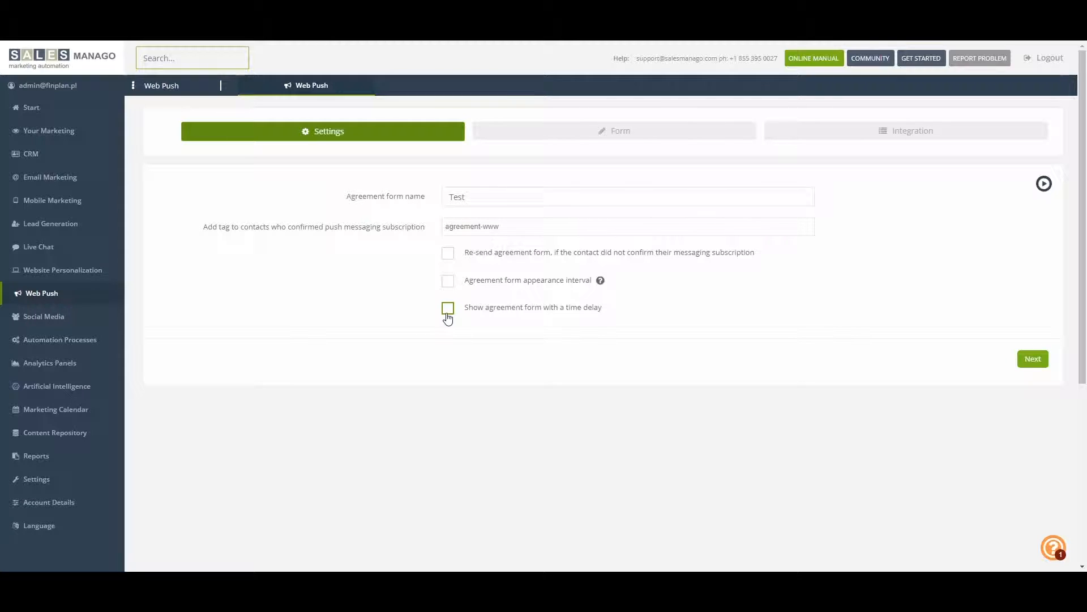
left_click(448, 309)
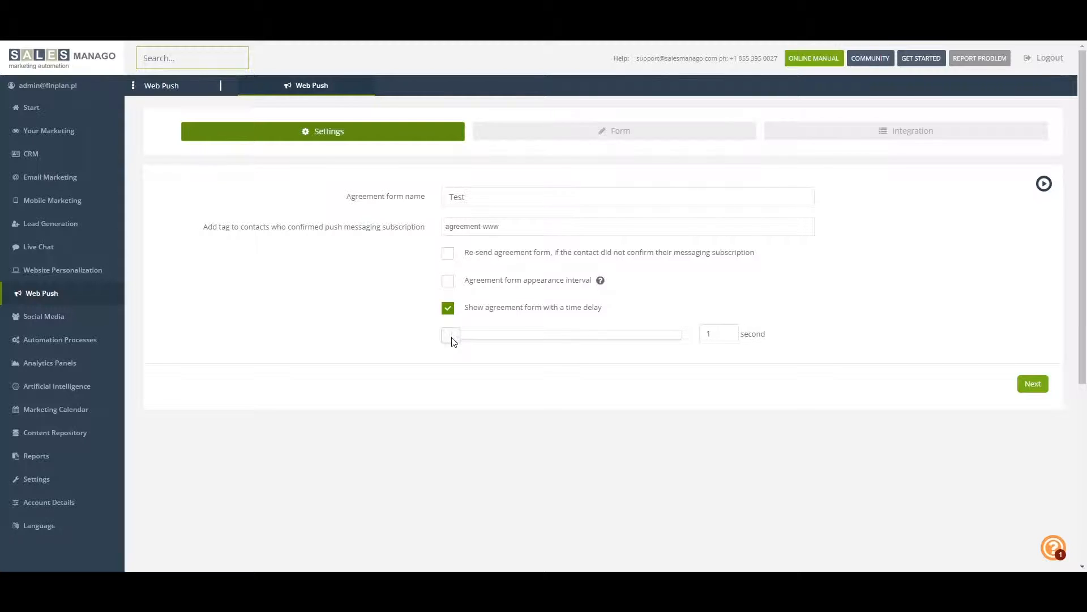
left_click_drag(453, 342, 696, 340)
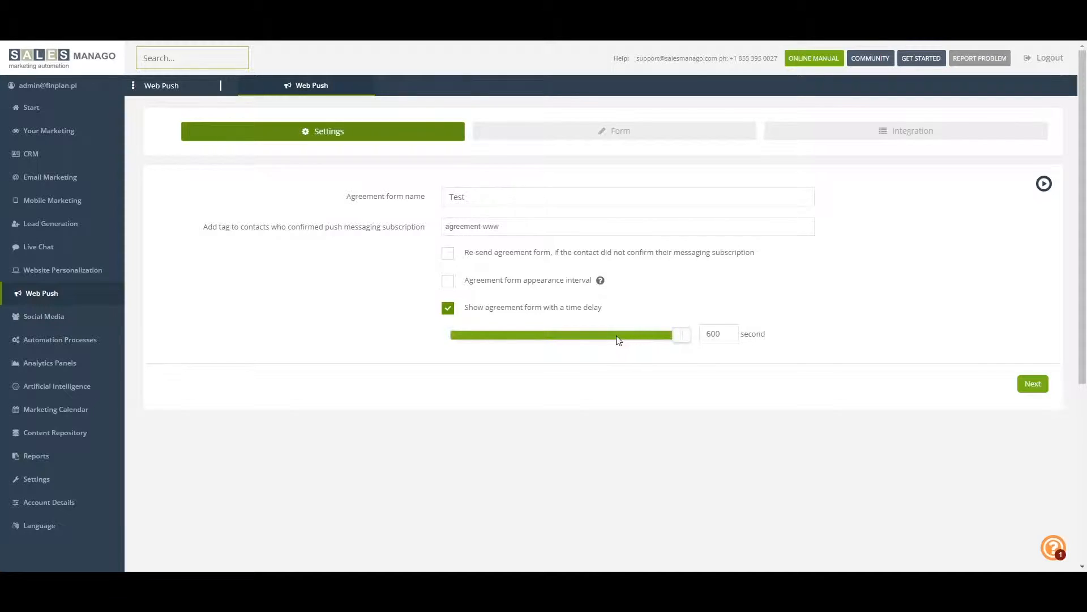
left_click(448, 309)
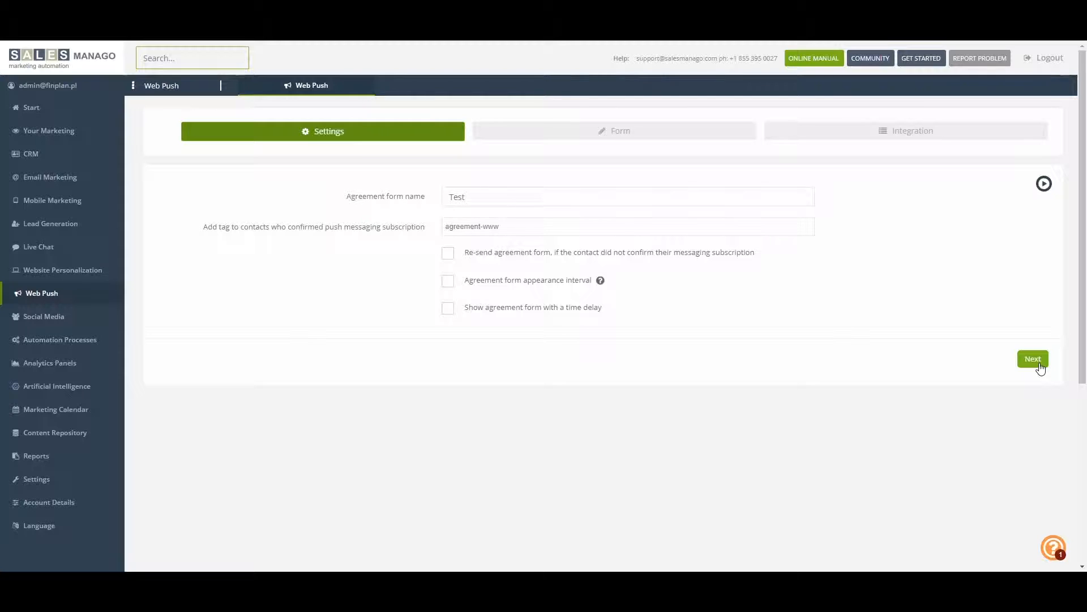
Step through the guided tour of the agreement form settings up to the Form stage and close the tour there
left_click(1034, 190)
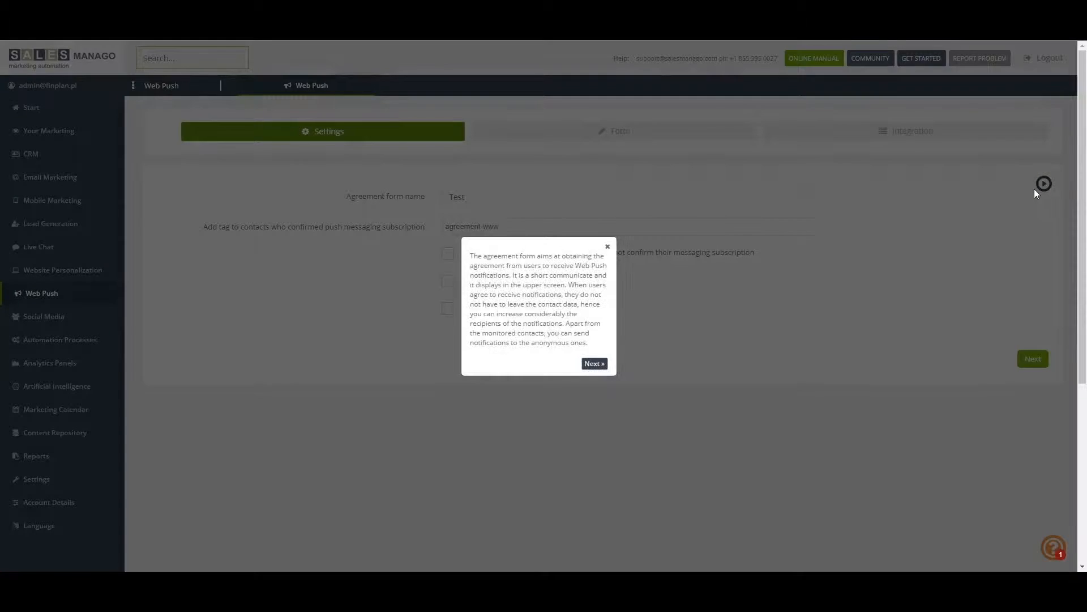
left_click(595, 363)
left_click(549, 170)
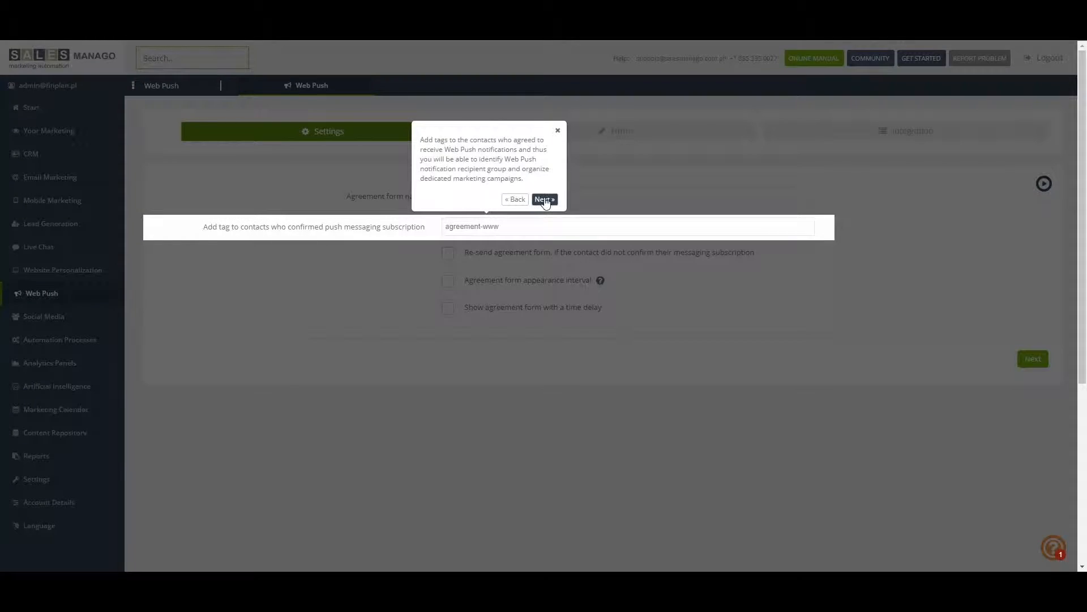
left_click(544, 199)
left_click(682, 227)
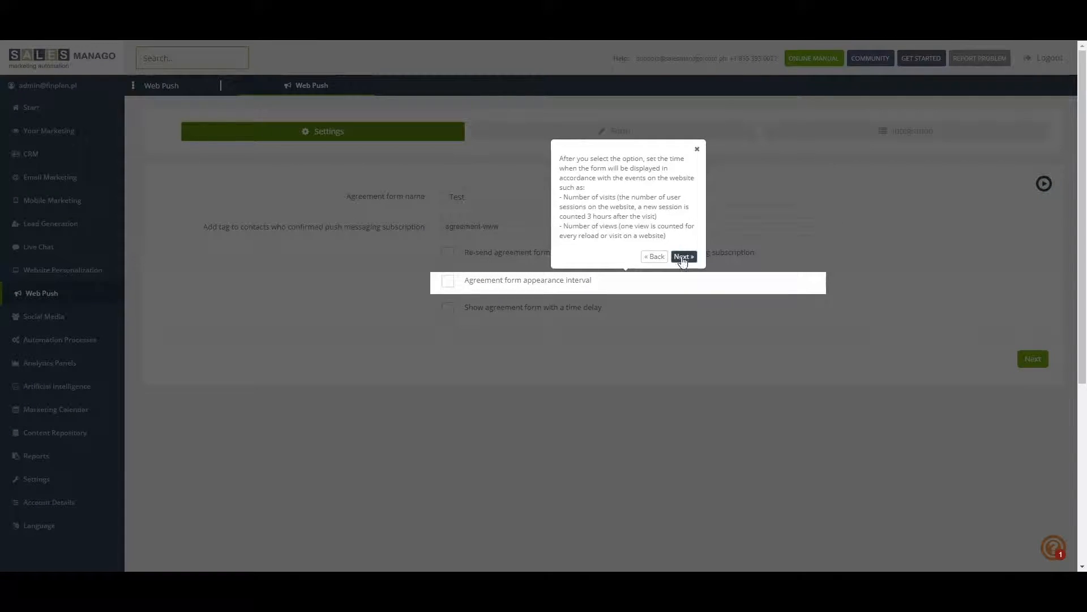
left_click(682, 258)
left_click(687, 285)
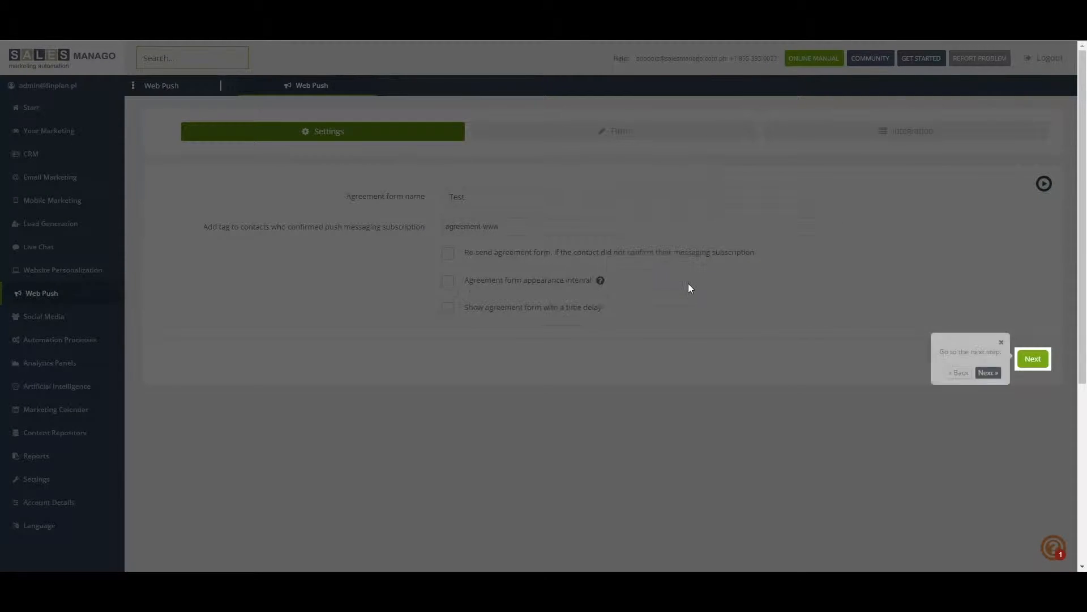
left_click(988, 373)
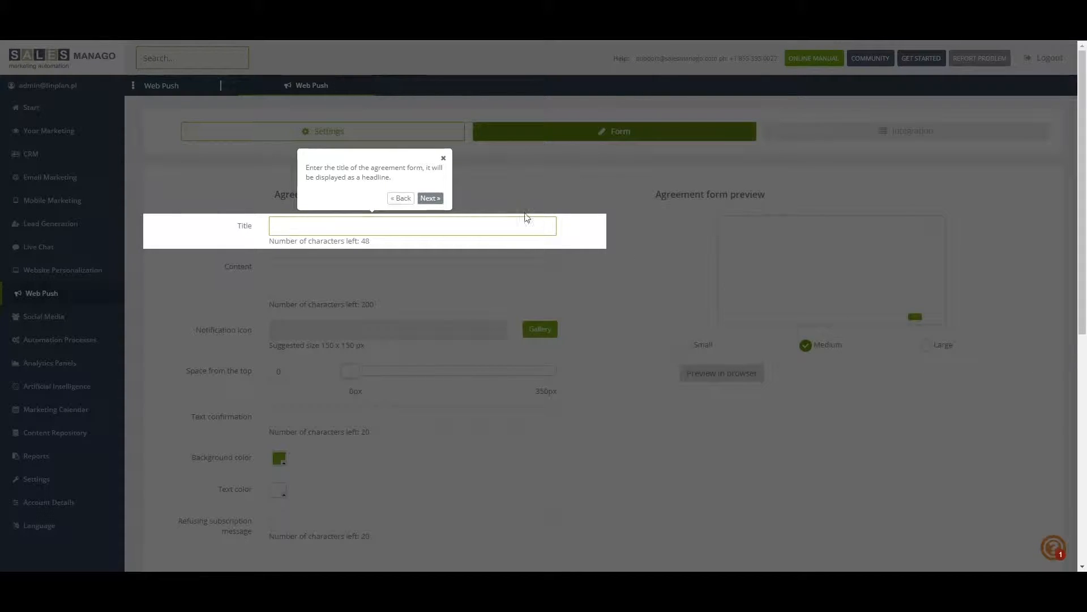
left_click(443, 158)
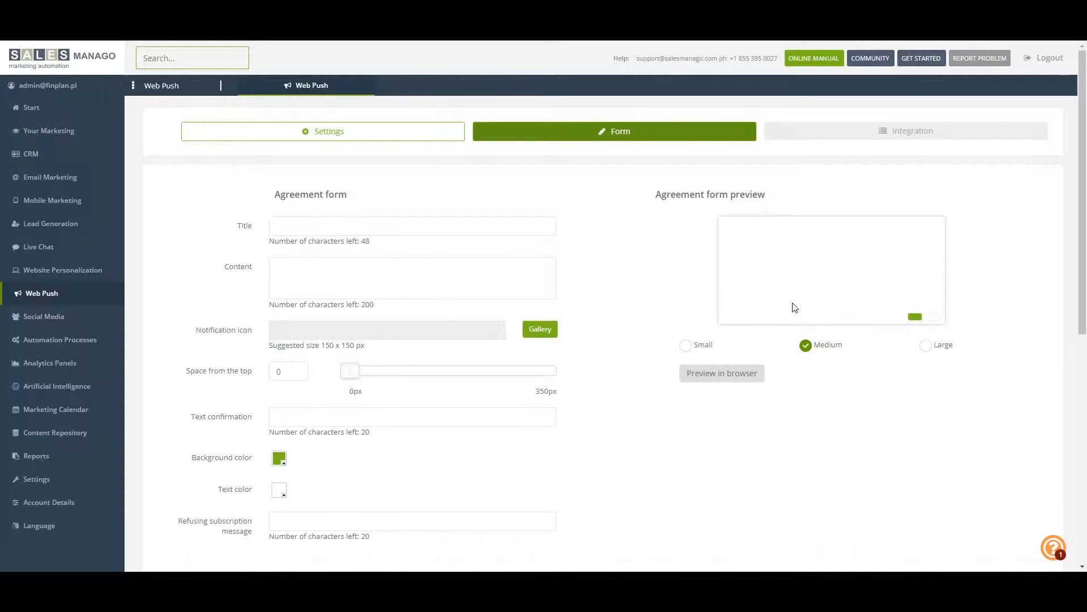
Set the agreement form's size to Large and its title to "Test title"
left_click(686, 345)
left_click(926, 345)
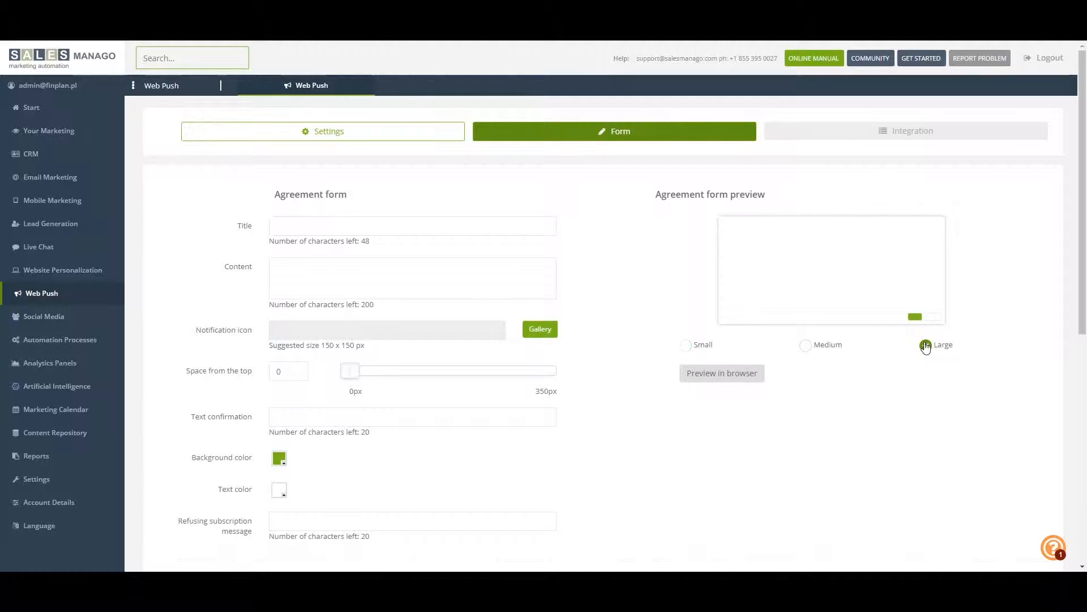
left_click(294, 223)
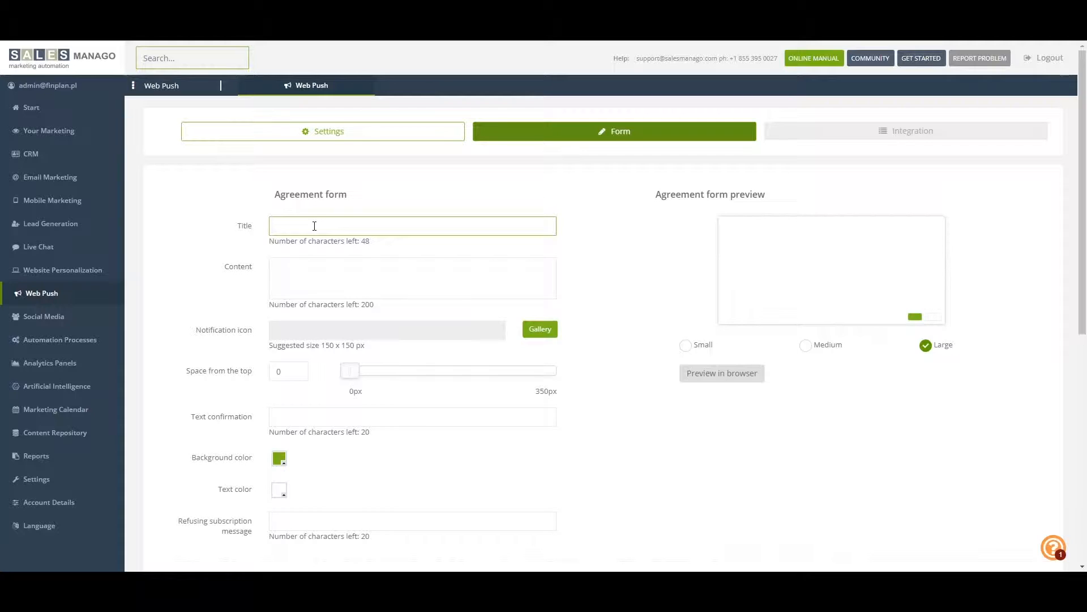
type("Test title")
Enter "Test content text 12345" as the agreement form's content
left_click(344, 275)
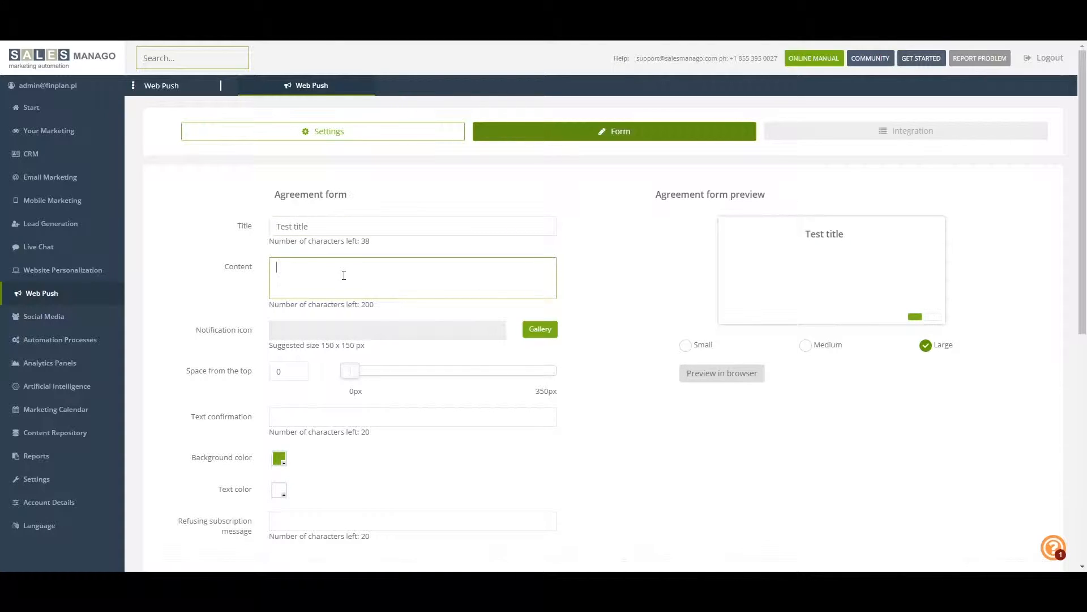
type("Test content text 12345")
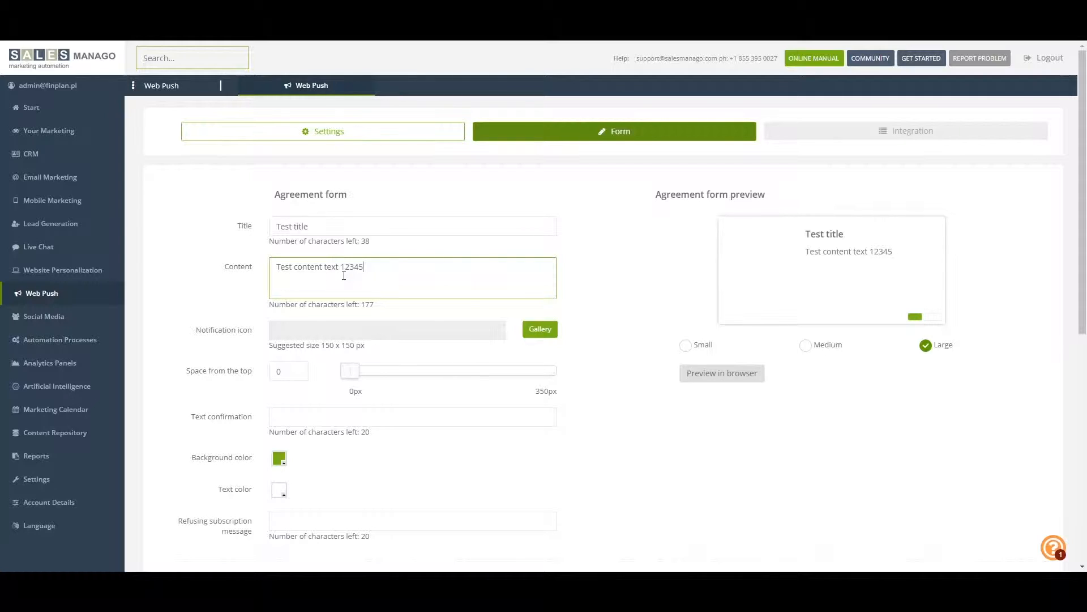
Lengthen the agreement form's content by copying "content text 12345" and appending it six more times
left_click(295, 267, "shift")
key("shift+Left")
left_click(407, 265)
key("ctrl+v")
key("ctrl+v")
key("ctrl+v")
key("ctrl+v")
key("ctrl+v")
key("ctrl+v")
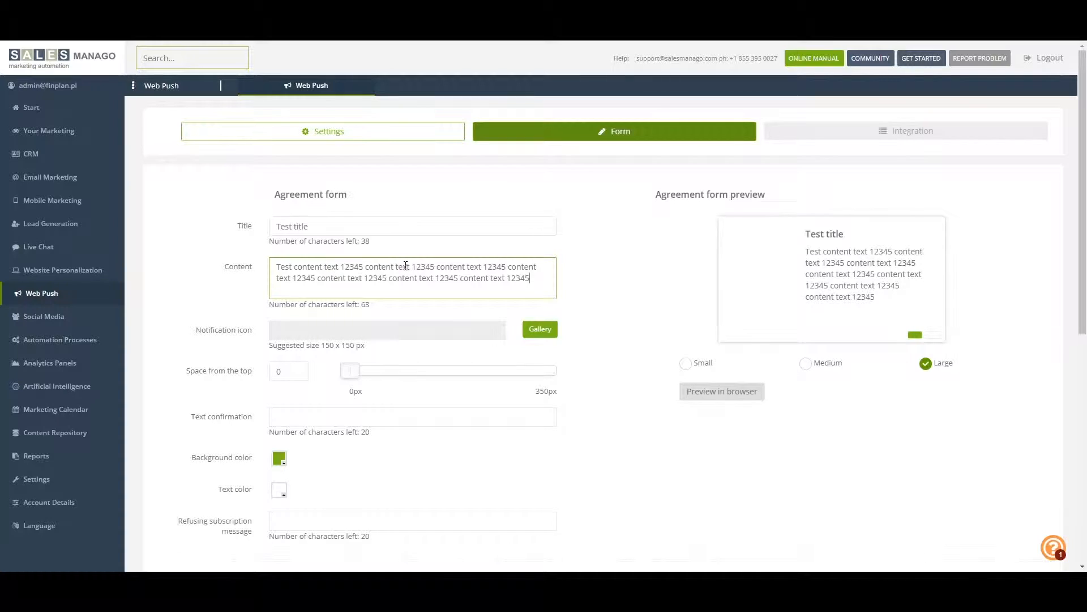
Use the gallery image file_name_0.jpg as the agreement form's notification icon and check the form in the browser preview
left_click(547, 333)
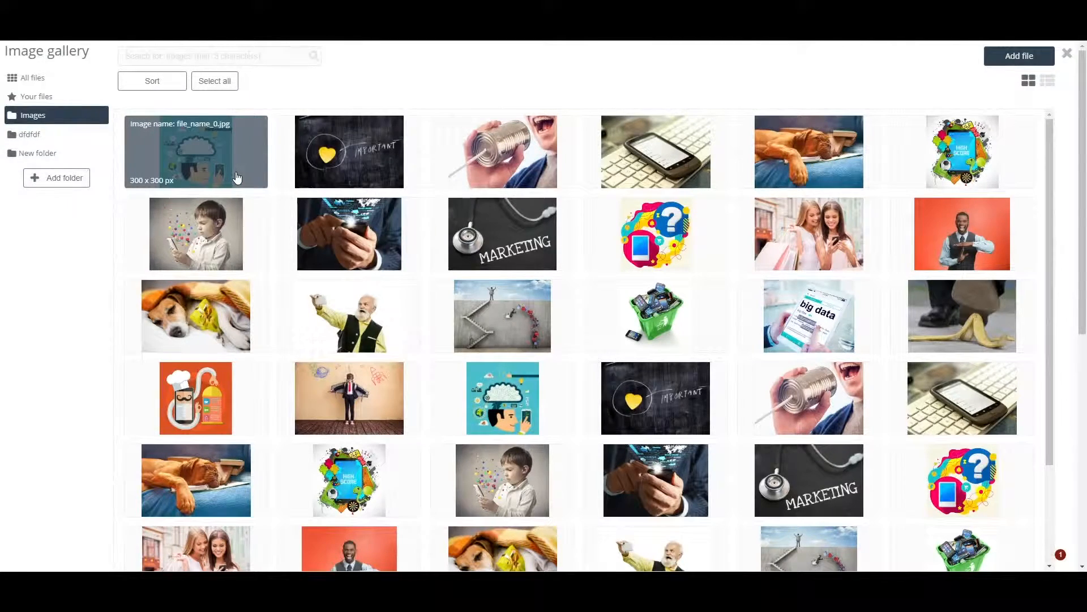
left_click(238, 180)
left_click(1020, 164)
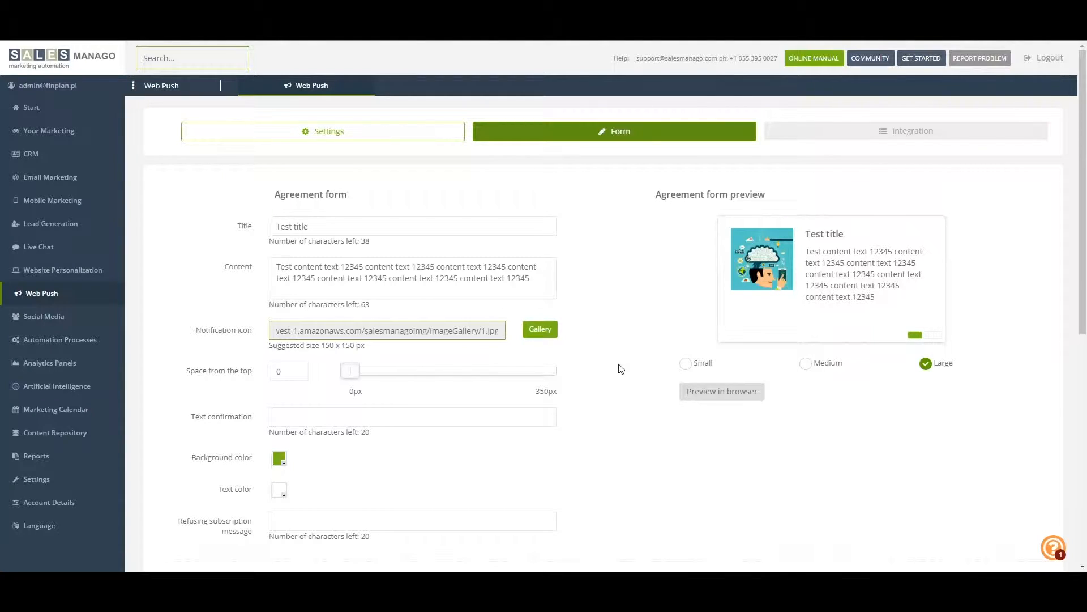
left_click(717, 400)
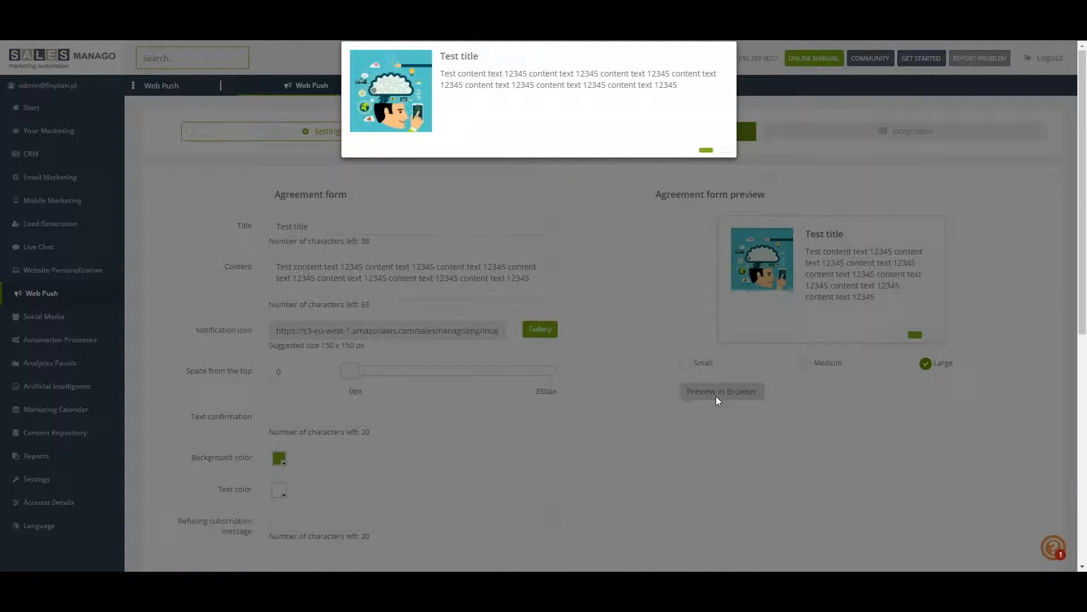
left_click(617, 199)
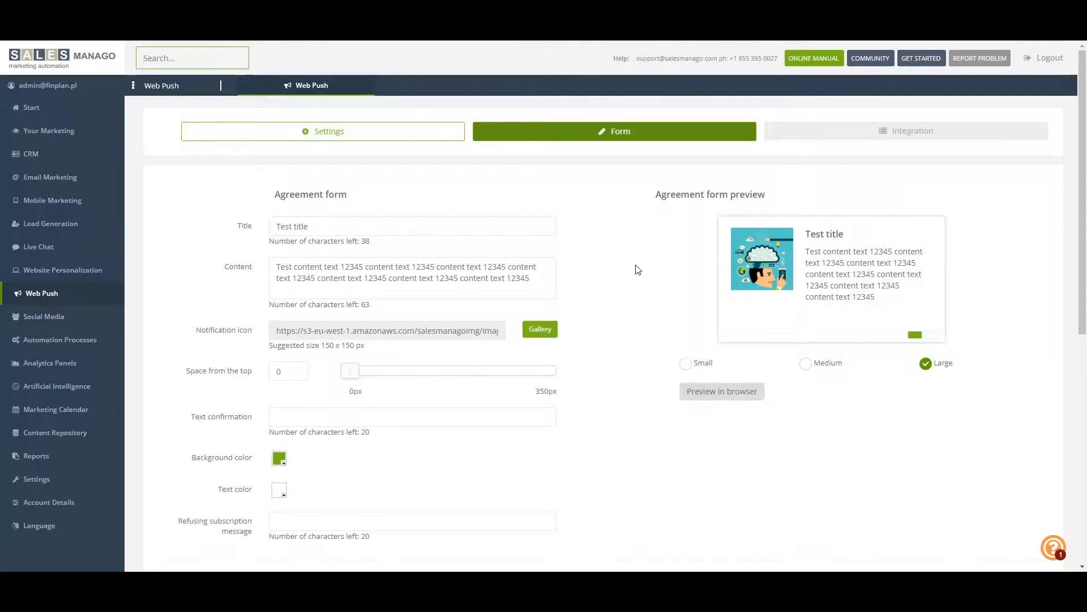
Set the text confirmation to "Yes" and the refusing subscription message to "No"
scroll(580, 477, "down", 3)
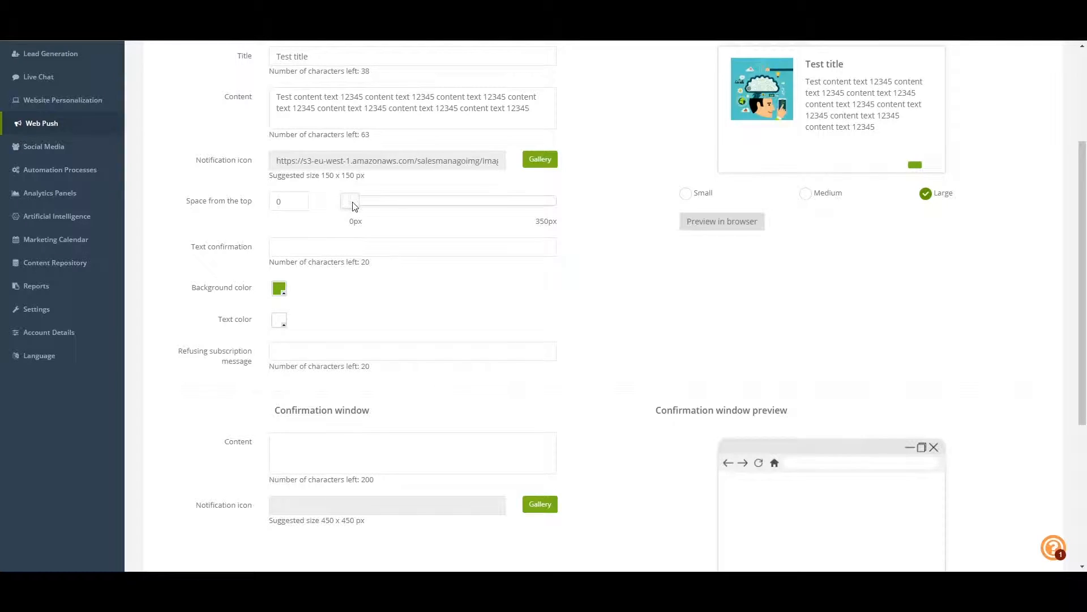
left_click(323, 245)
type("Yes")
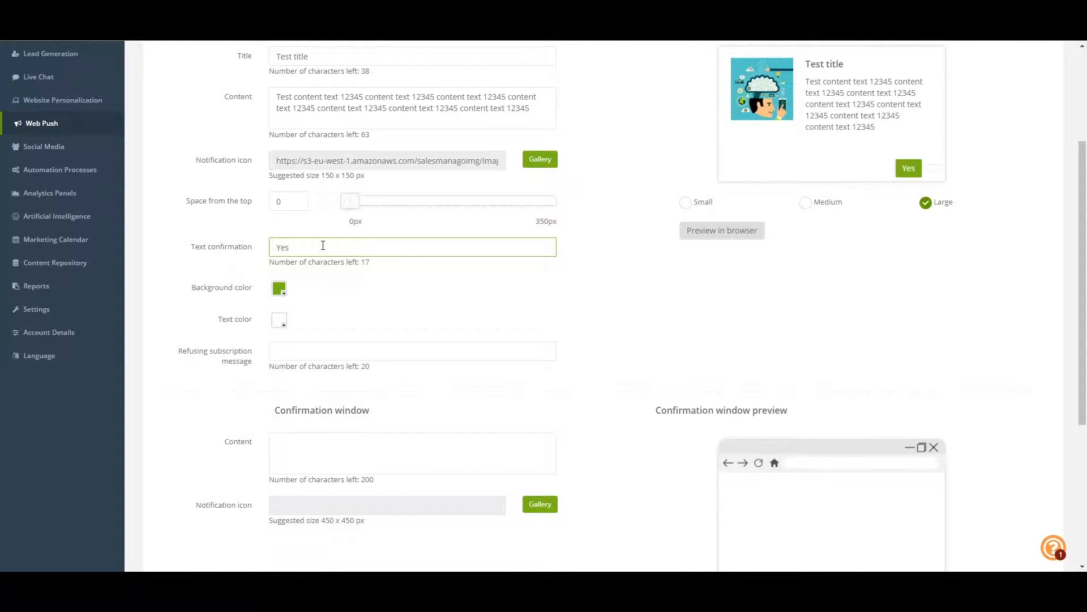
left_click(335, 353)
type("No")
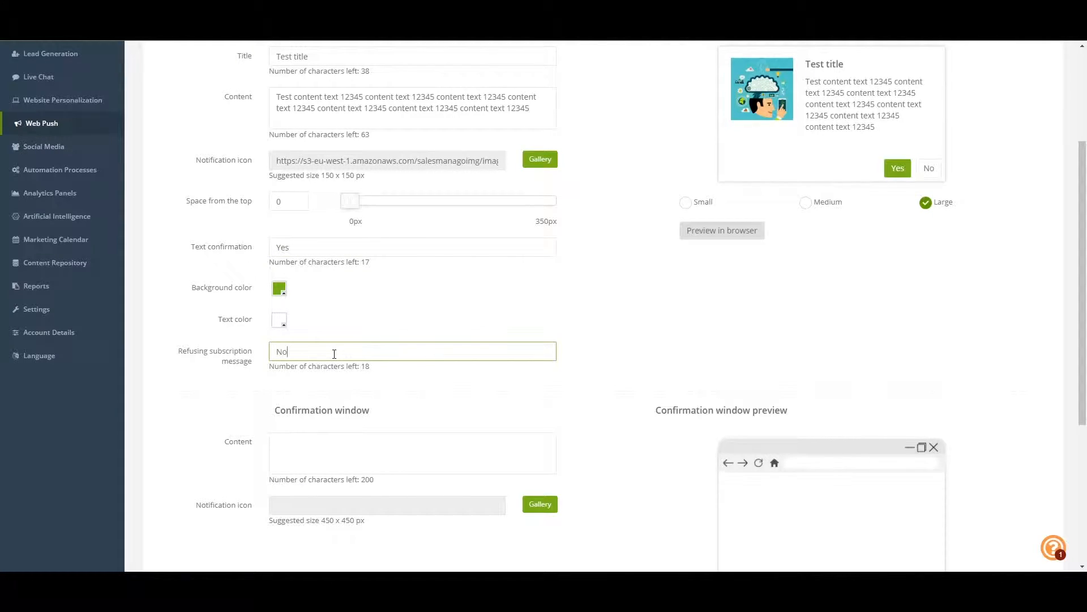
Change the confirmation button's background color to blue, RGB 0, 145, 255
left_click(280, 292)
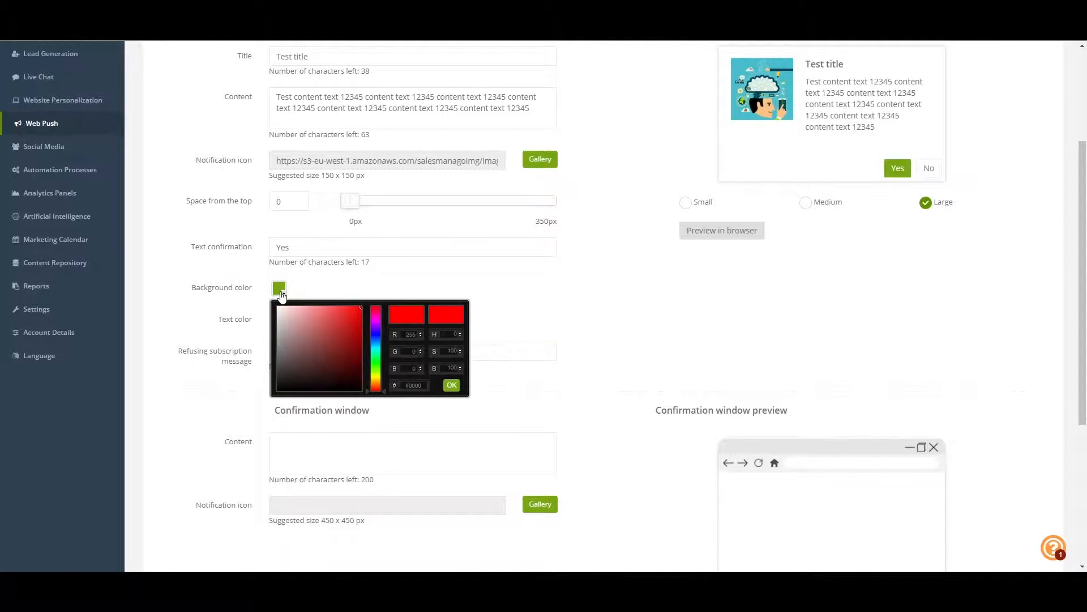
left_click_drag(375, 337, 377, 343)
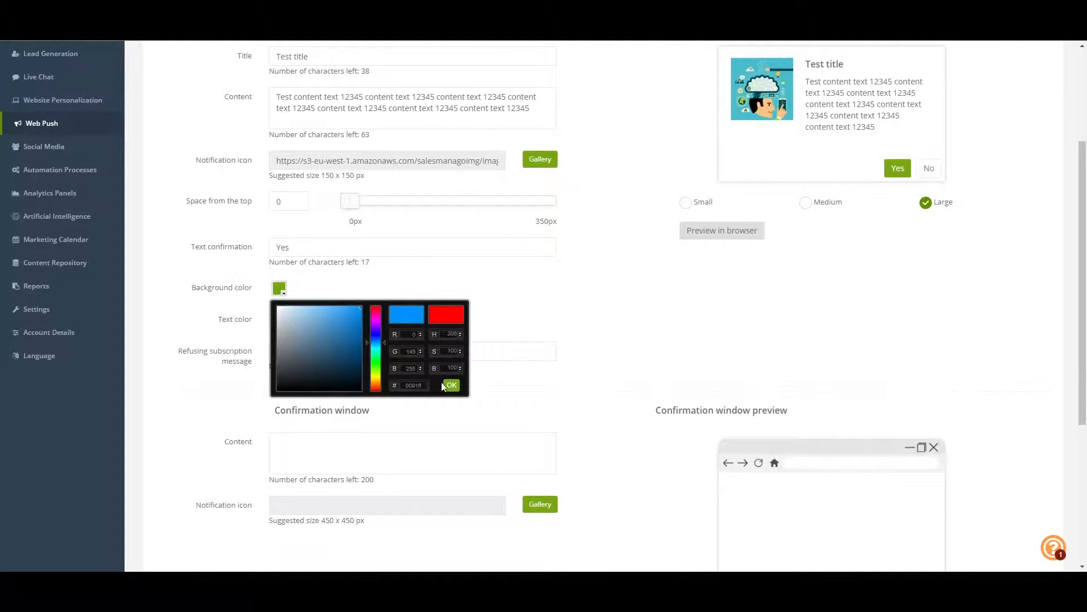
left_click(451, 387)
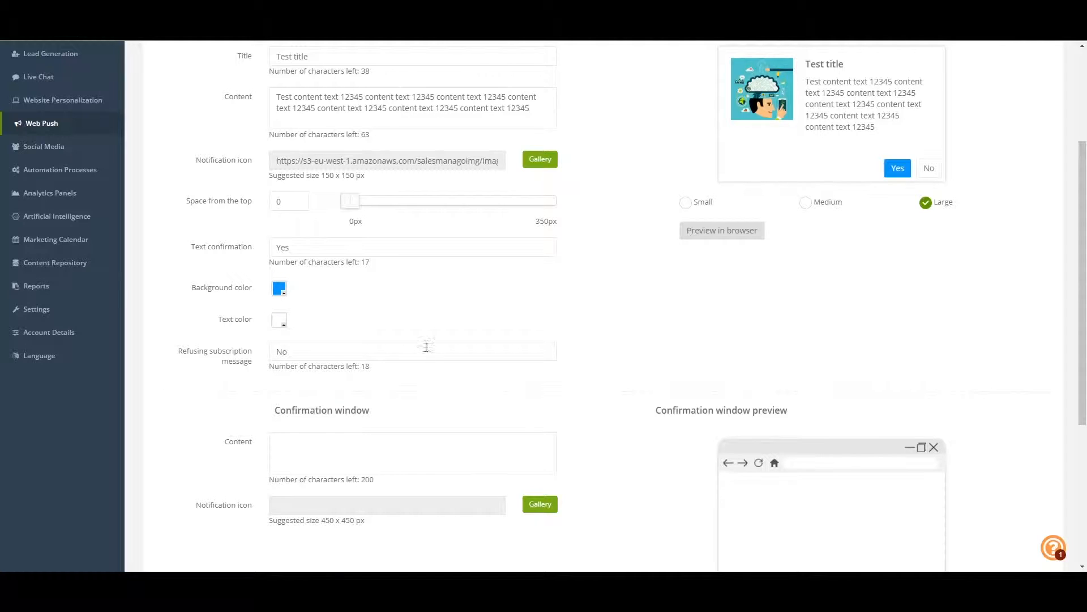
Switch the agreement form's size to Small, preview it in the browser and dismiss the preview
left_click(686, 204)
left_click(702, 231)
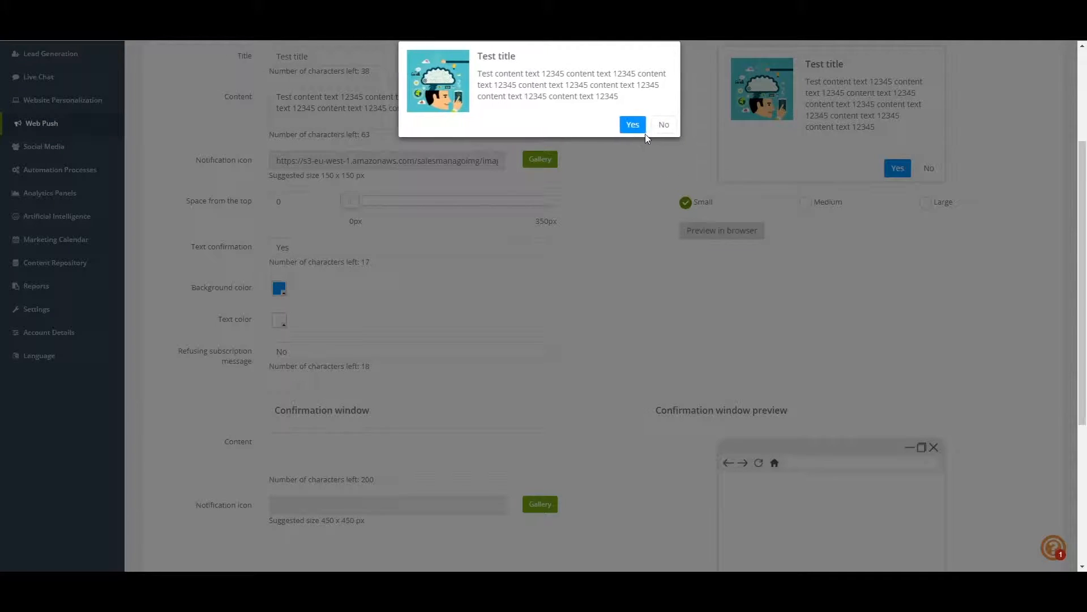
left_click(662, 124)
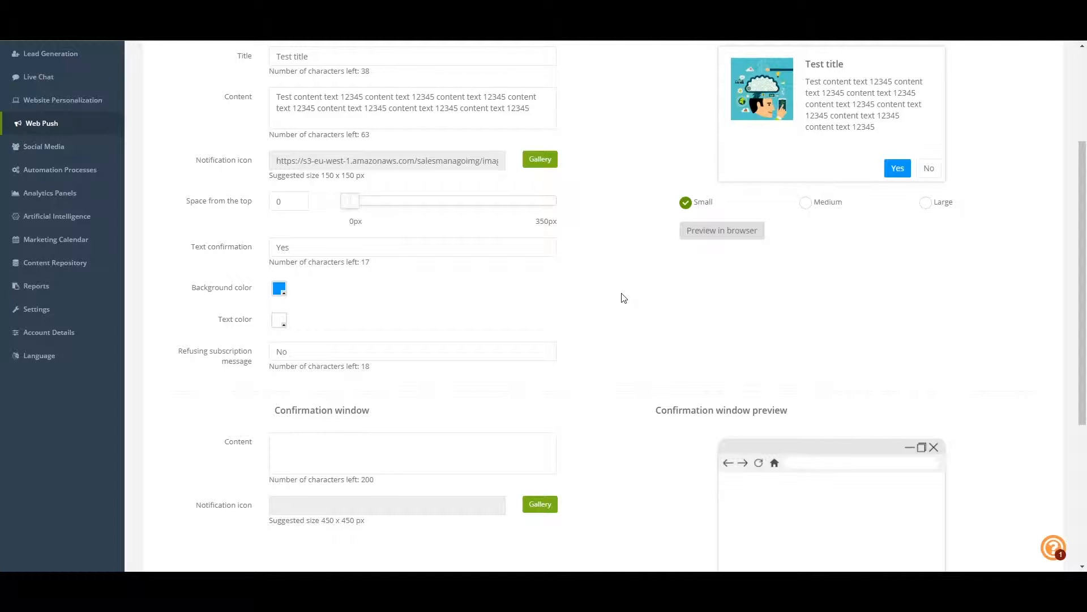
Set the confirmation window's content to "Thank you for subscribing"
scroll(623, 297, "down", 4)
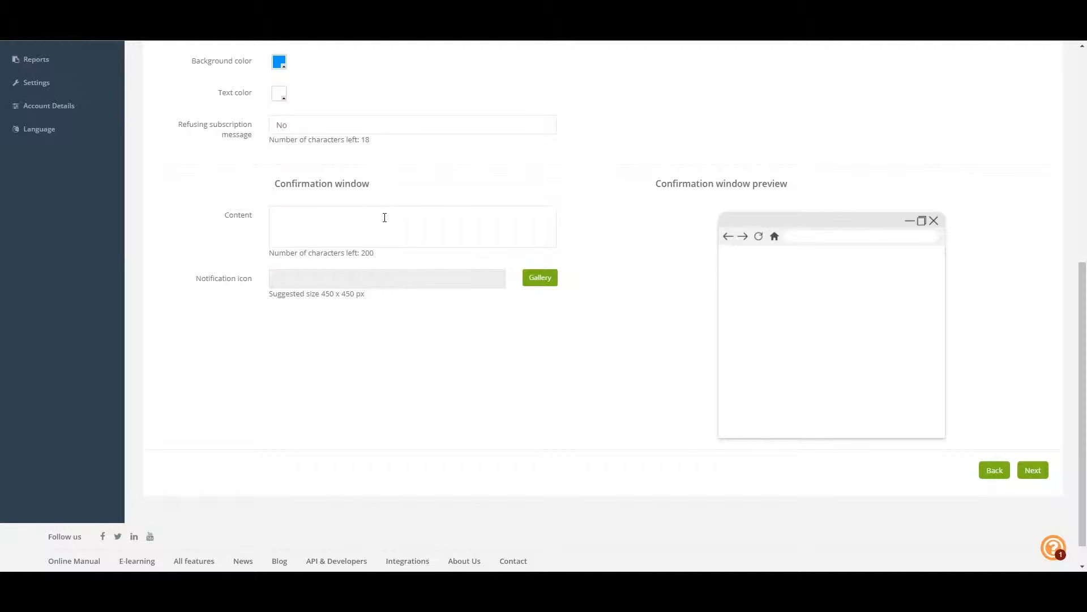
left_click(385, 217)
type("T")
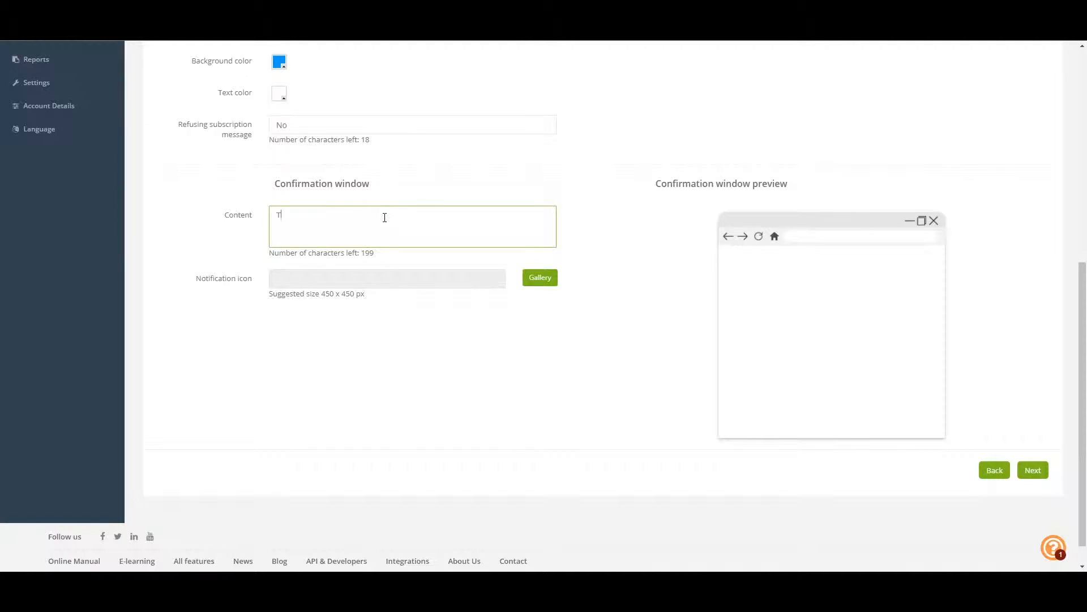
type("hank you for subscribing")
Use the gallery image file_name_23.jpg as the confirmation window's notification icon and proceed to the form's integration stage
left_click(532, 277)
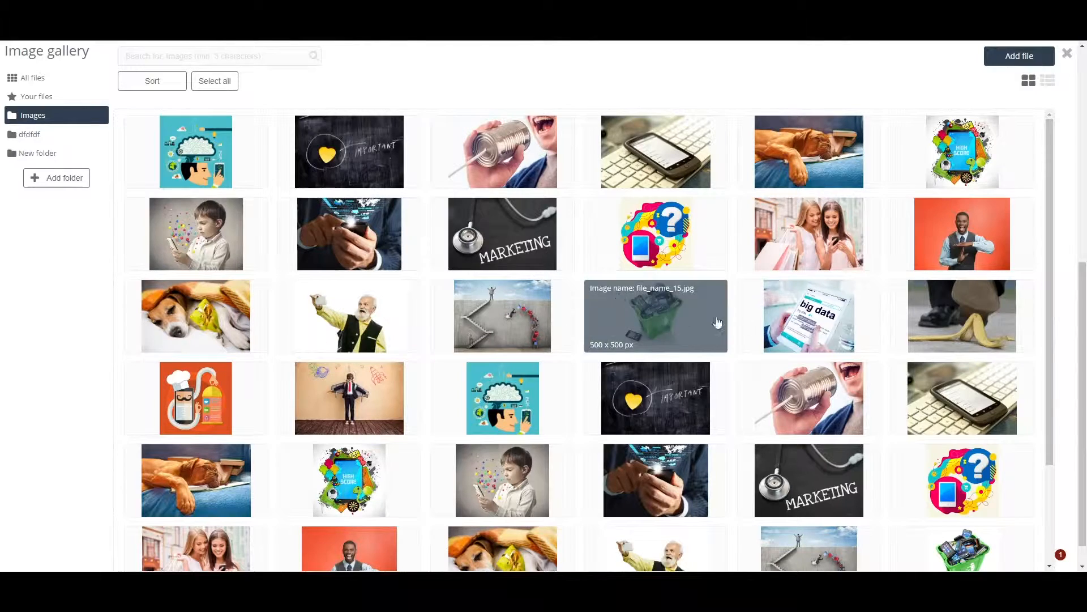
left_click(961, 418)
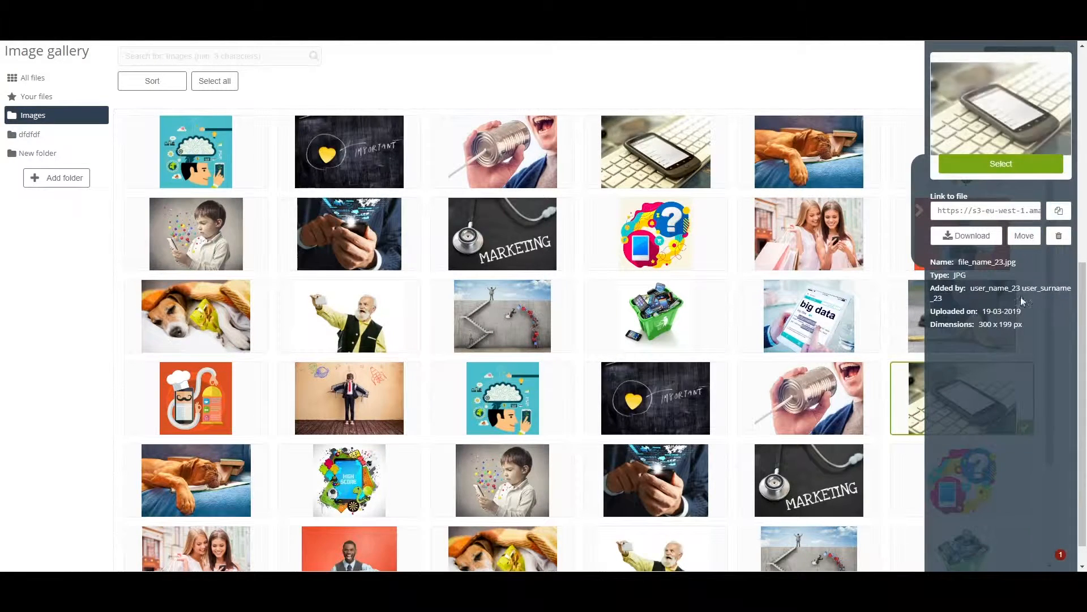
left_click(1018, 166)
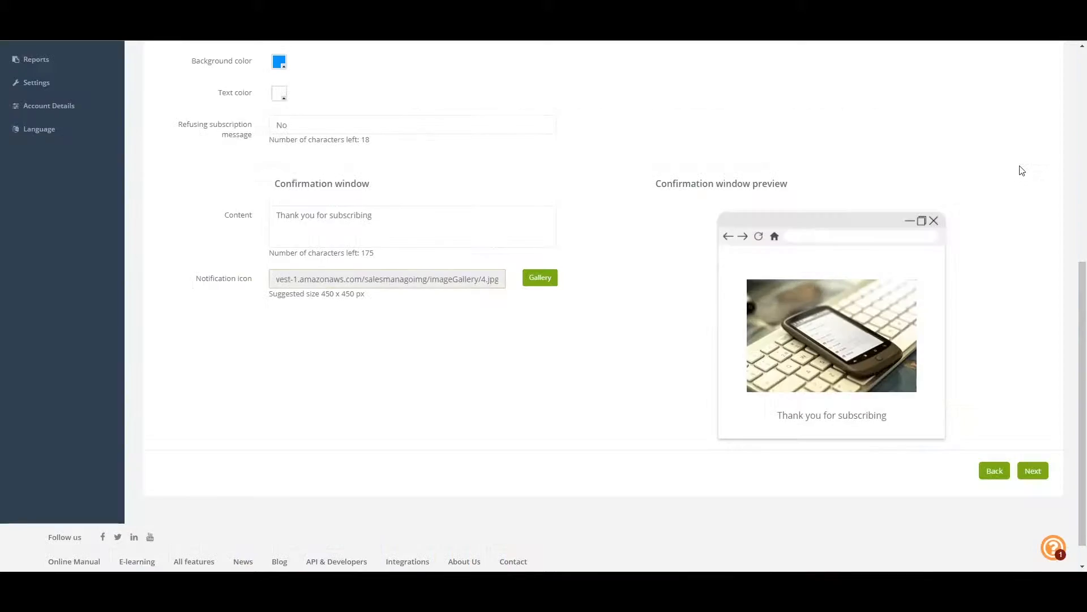
left_click(1034, 474)
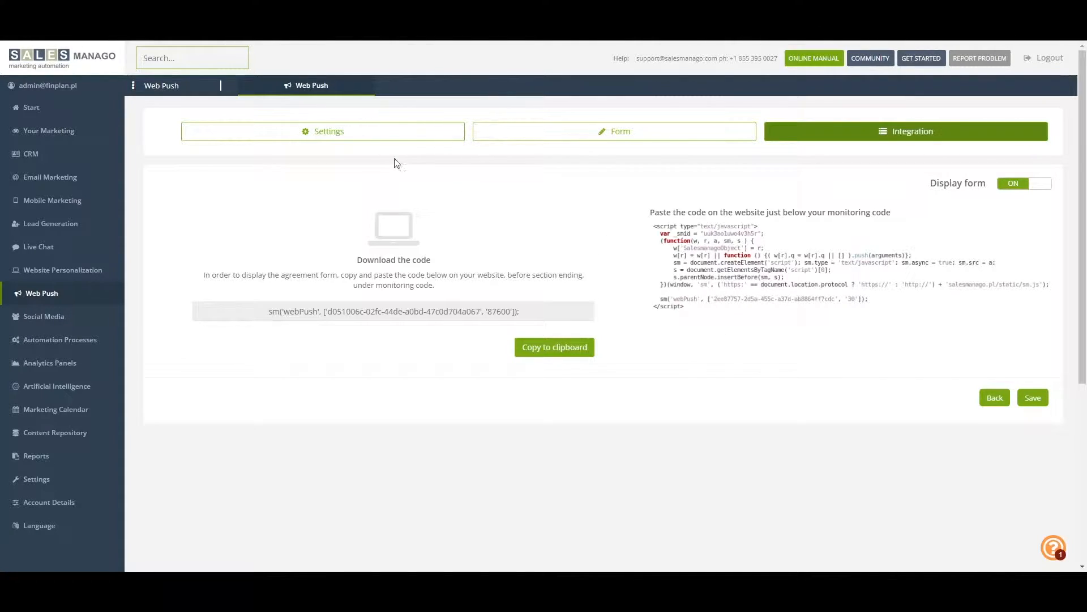
Add a new Web Push notification from the Web Push overview, name it "Test web push" and proceed to its content
left_click(310, 91)
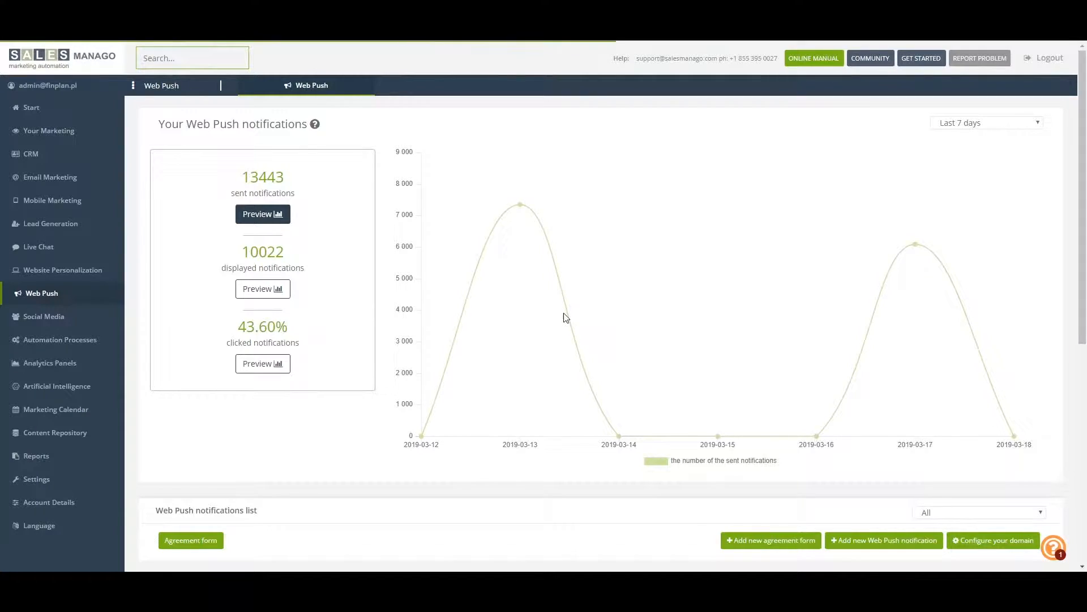
scroll(565, 318, "down", 6)
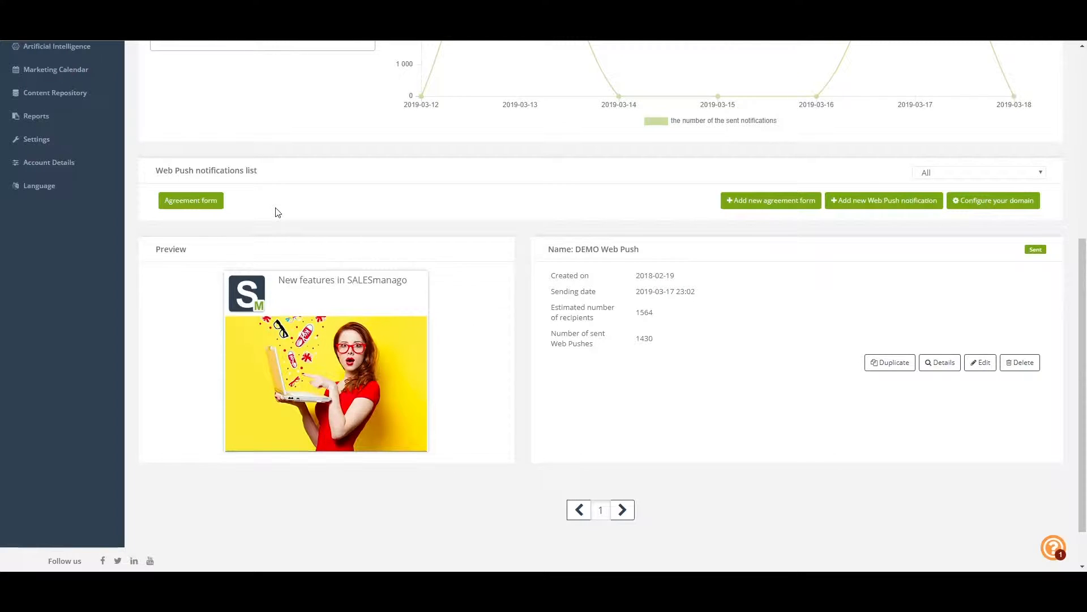
left_click(893, 209)
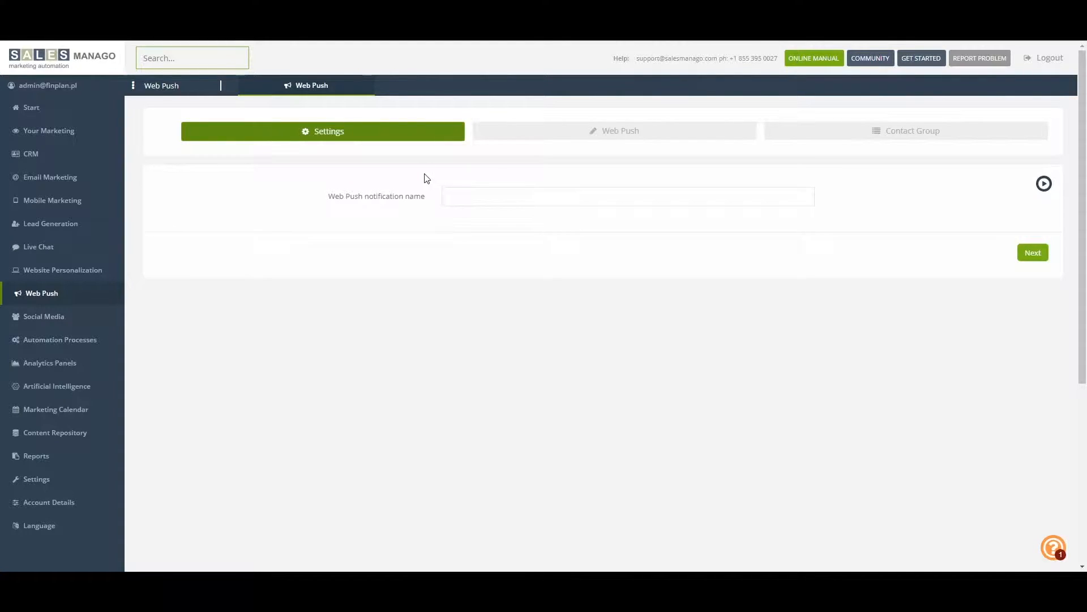
left_click(484, 200)
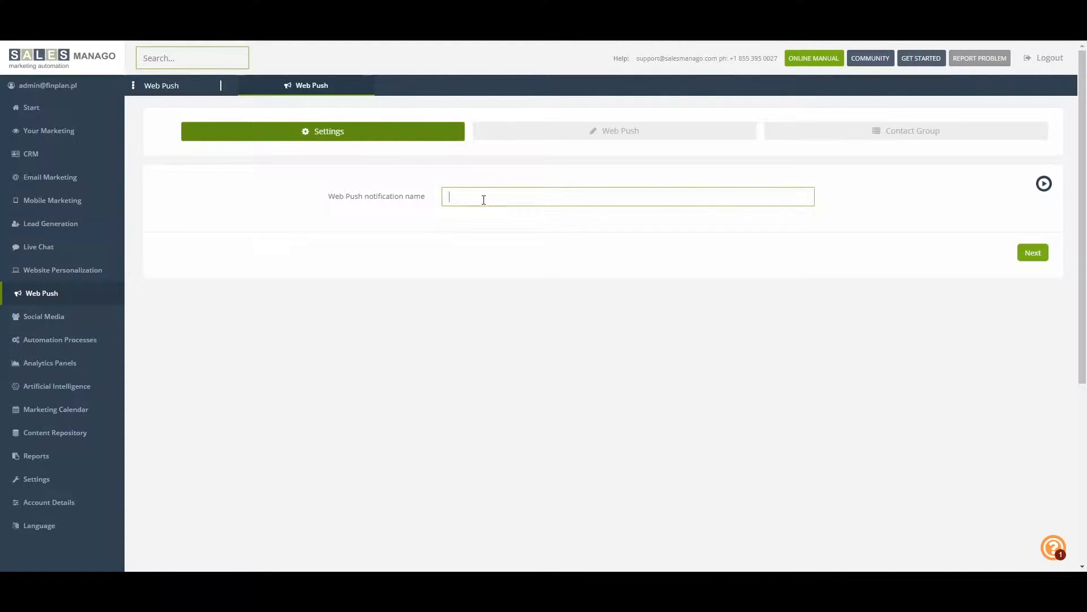
type("Test web push")
left_click(1036, 256)
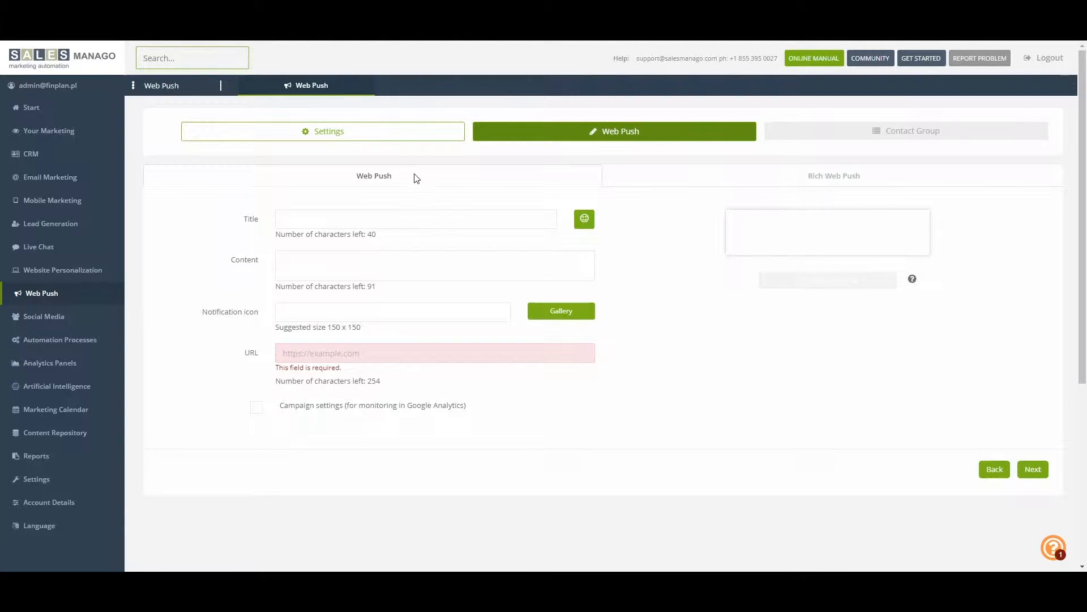
Switch the notification to Rich Web Push and set its title to "Have you heard of our new sale?"
left_click(712, 184)
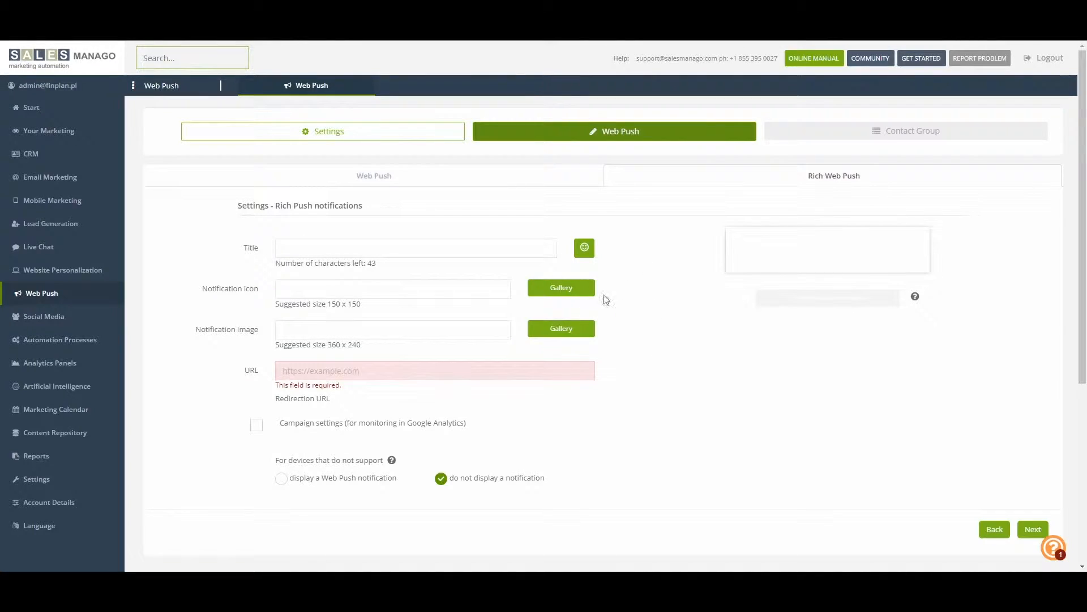
left_click(416, 251)
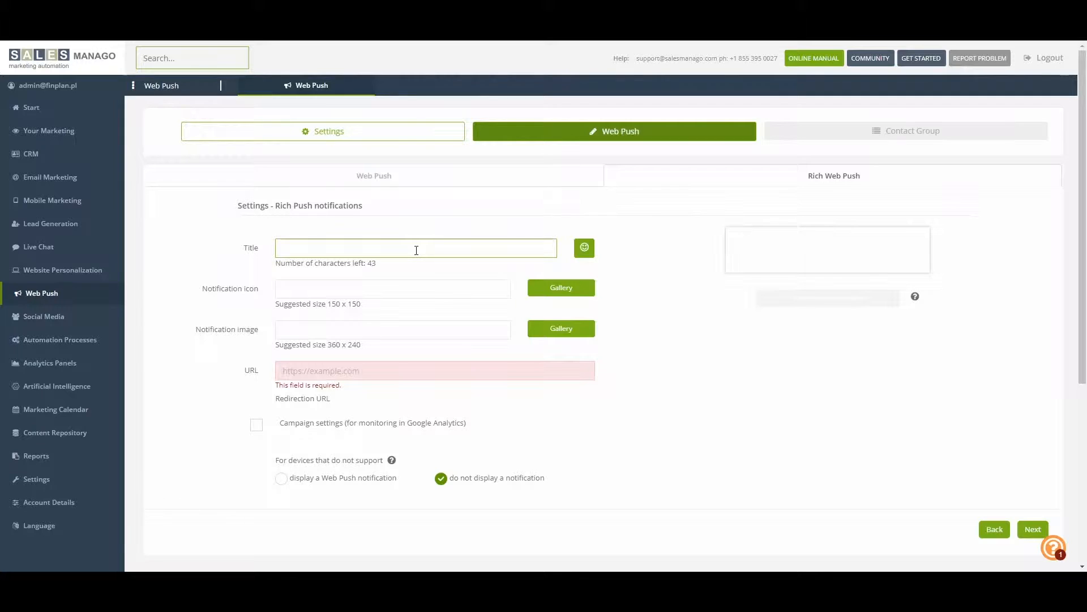
type("Have you heard")
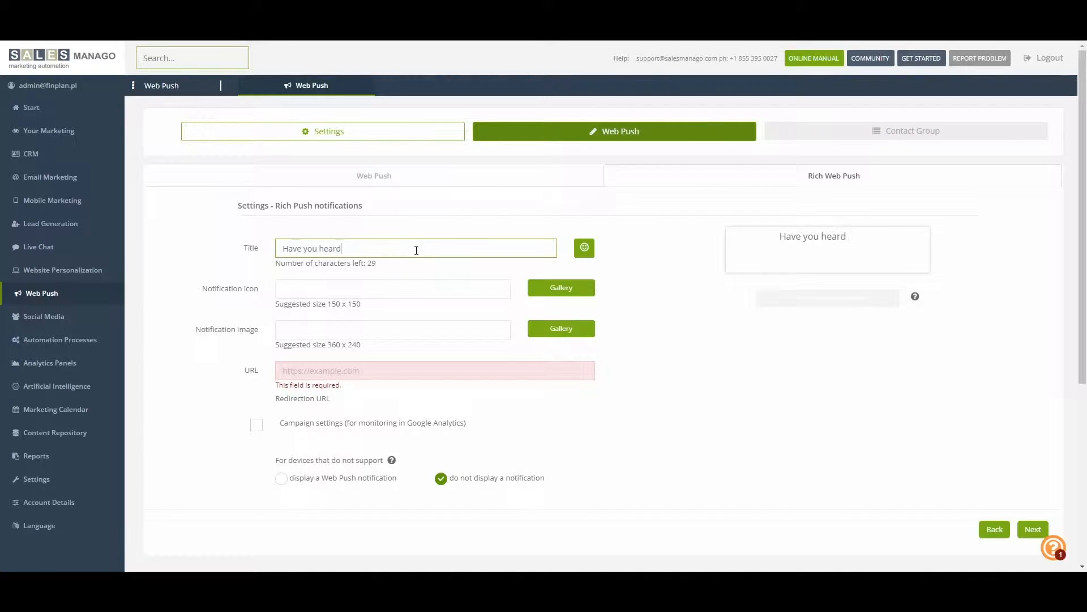
type(" of our new sale?")
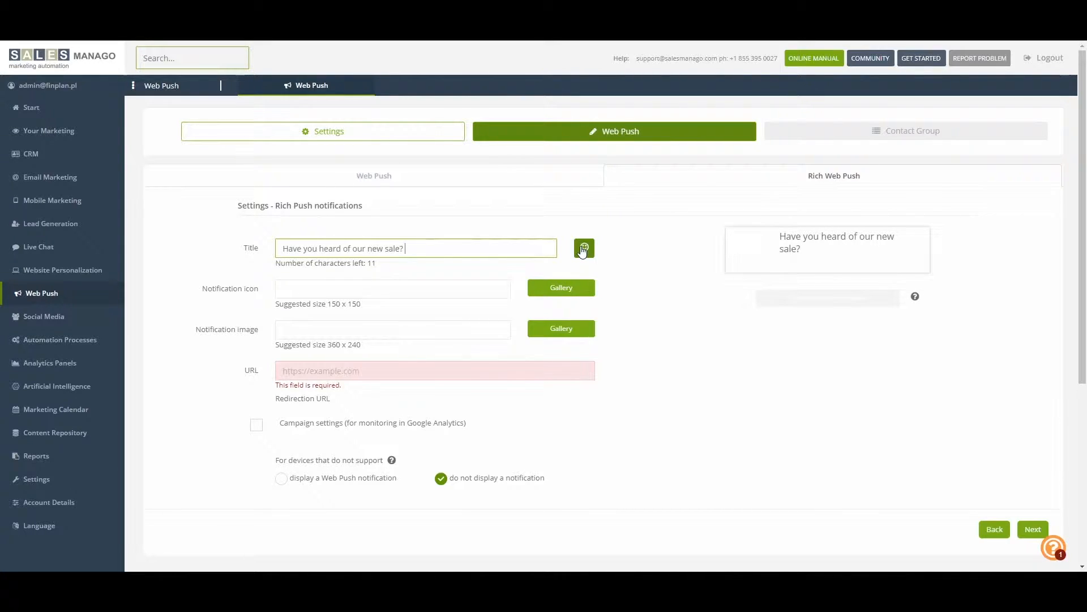
Append the pointing-up hand and the downward triangle symbols to the Rich Web Push title
left_click(583, 249)
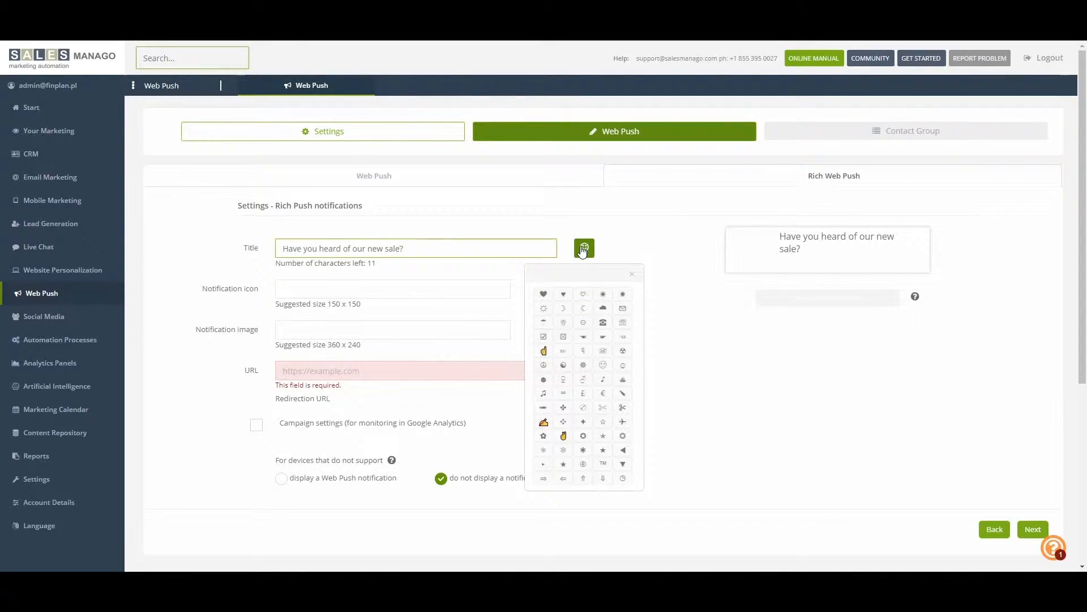
left_click(543, 351)
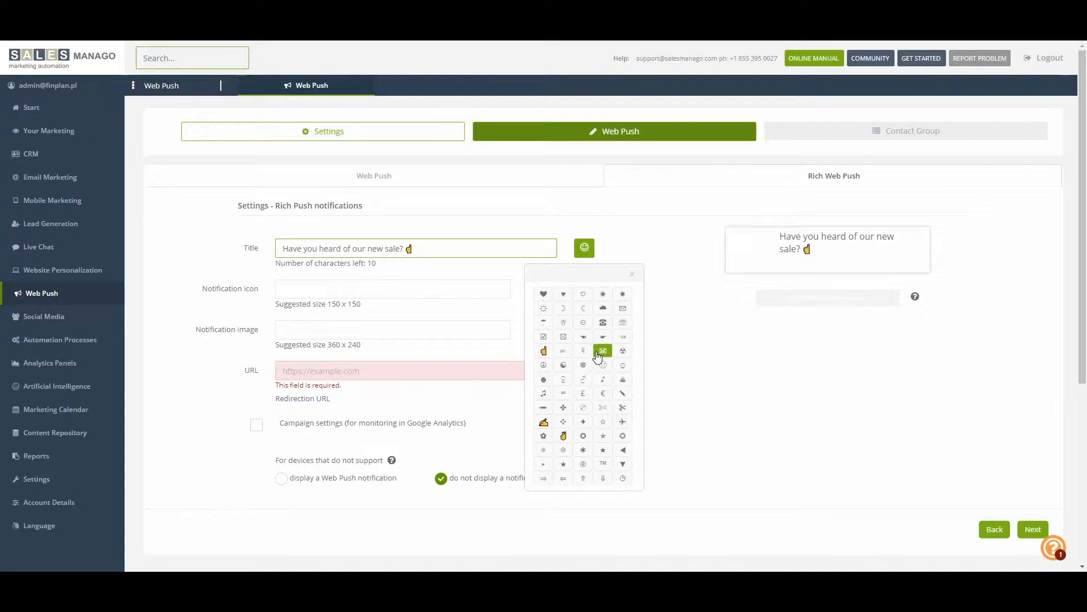
left_click(624, 465)
left_click(674, 315)
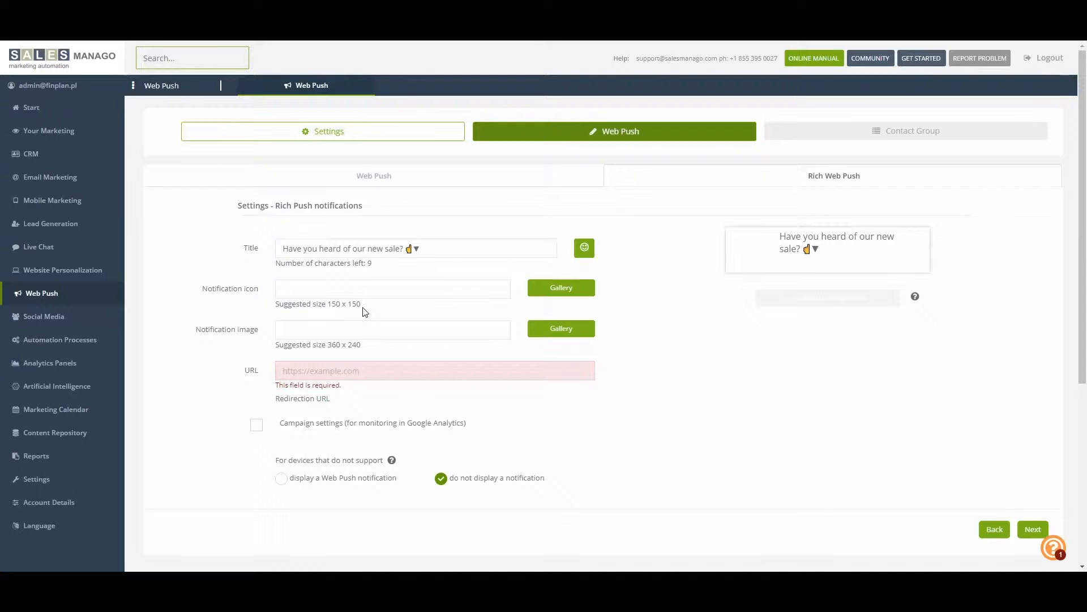
Use file_name_20.jpg from the gallery's Images folder as the Rich Web Push notification icon
left_click_drag(363, 306, 327, 301)
left_click(337, 306)
left_click(551, 297)
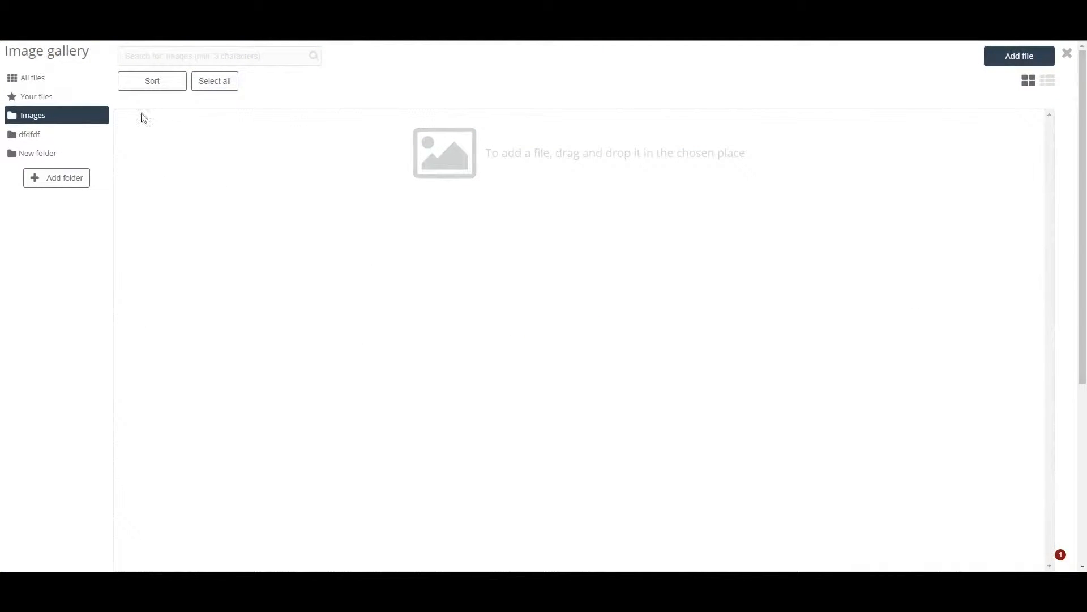
left_click(78, 118)
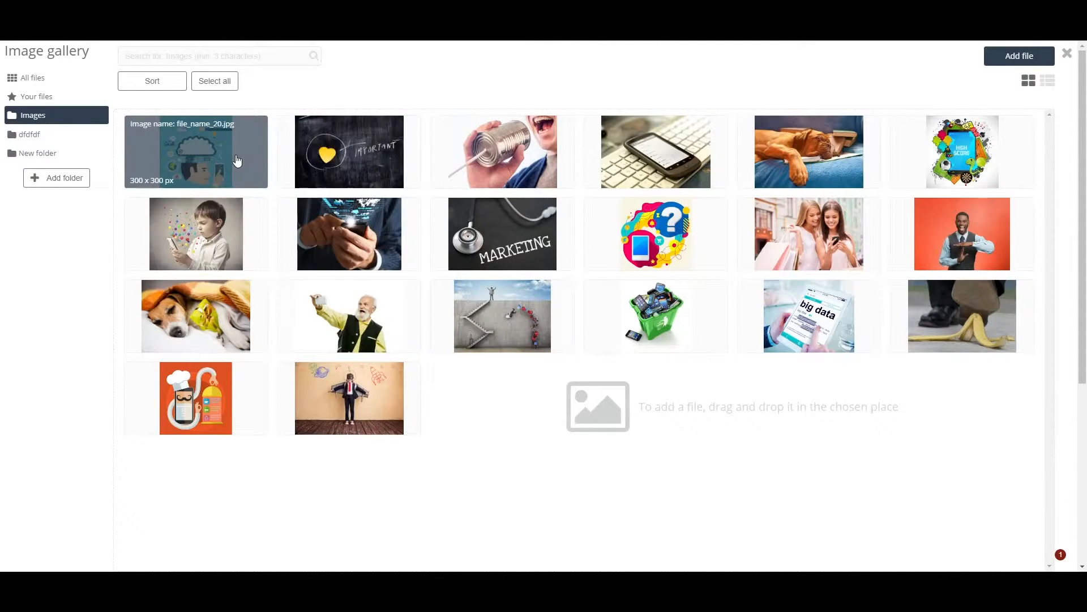
left_click(232, 162)
left_click(1027, 170)
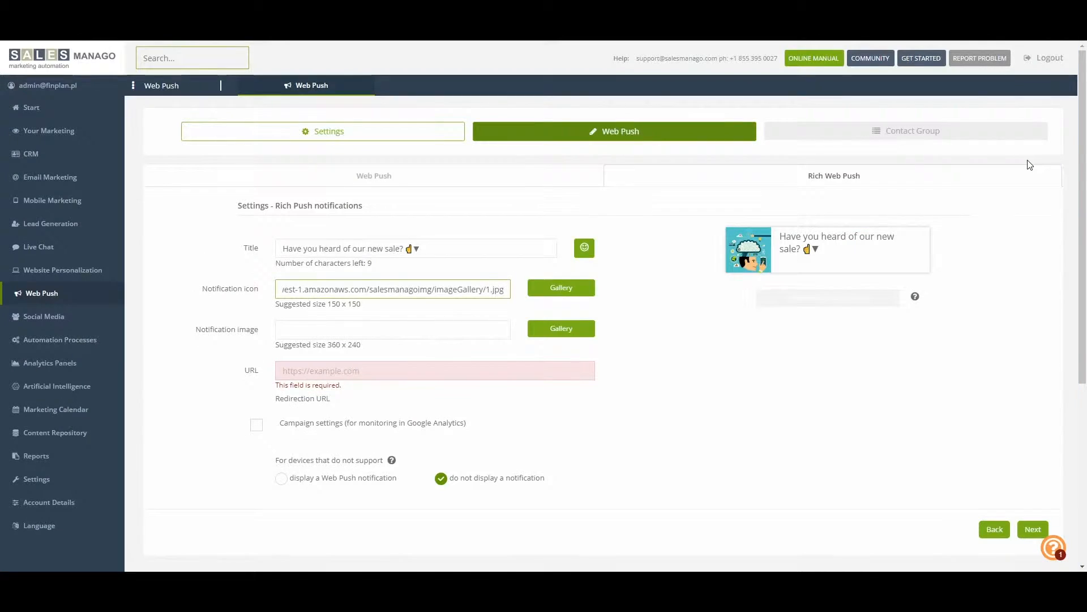
Use the gallery image file_name_21.jpg as the Rich Web Push notification image
left_click(543, 329)
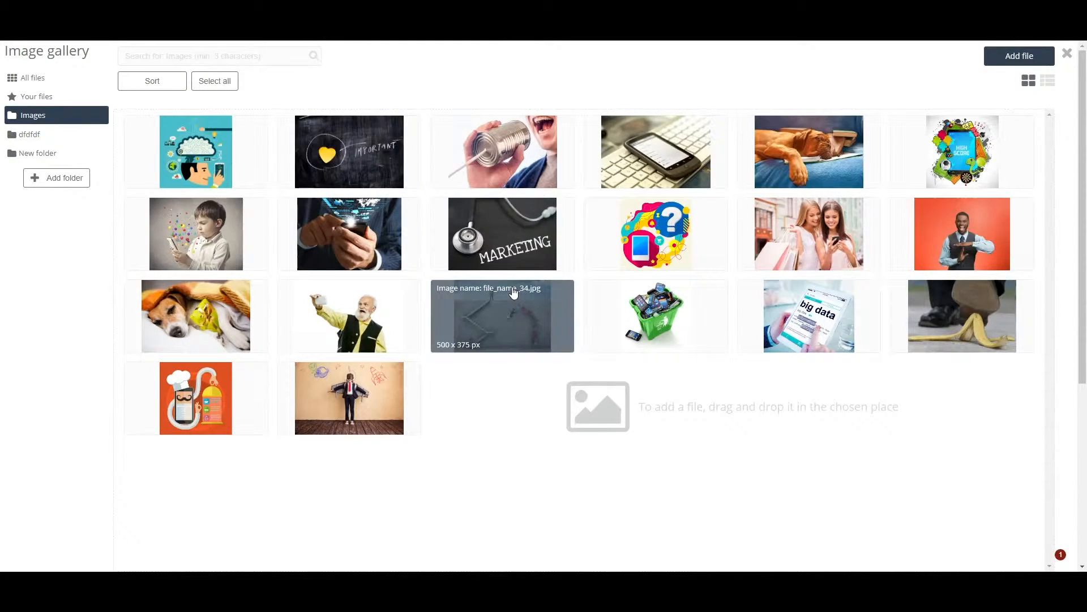
left_click(365, 144)
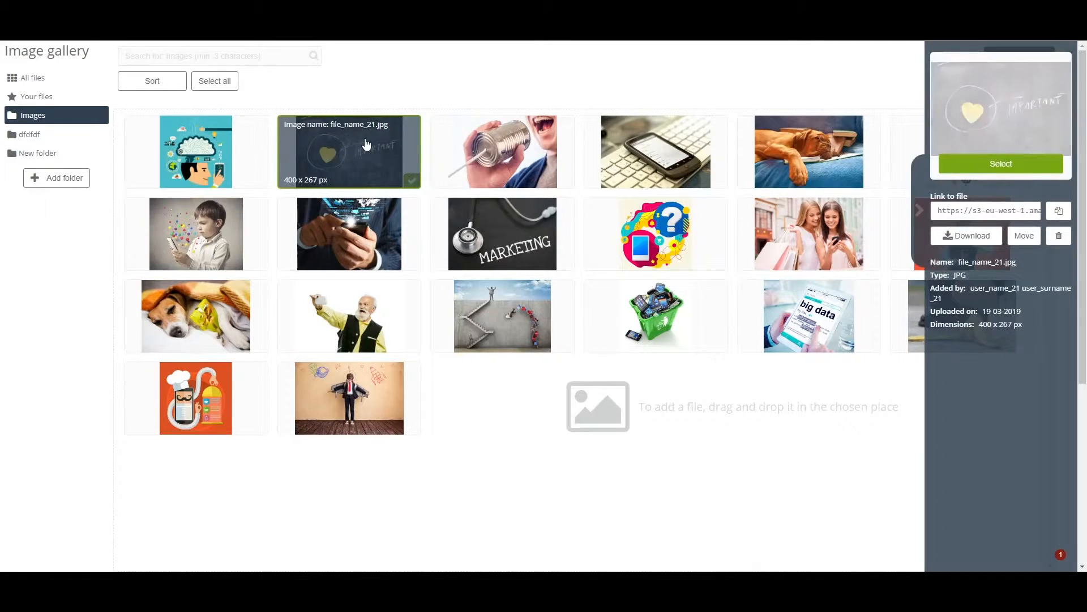
left_click(988, 161)
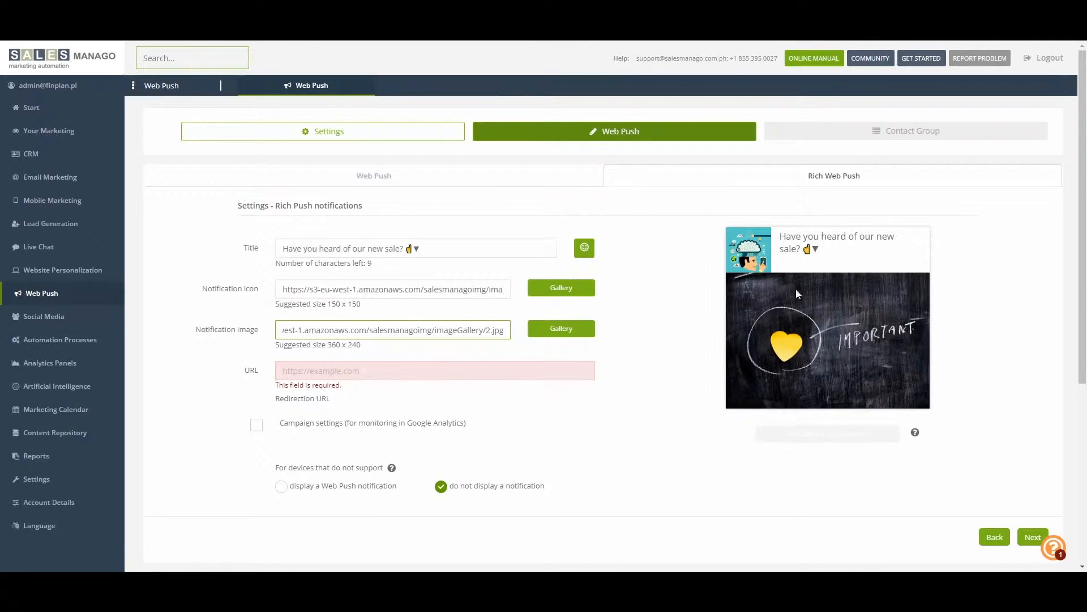
left_click(409, 371)
type("www.salesmanago.")
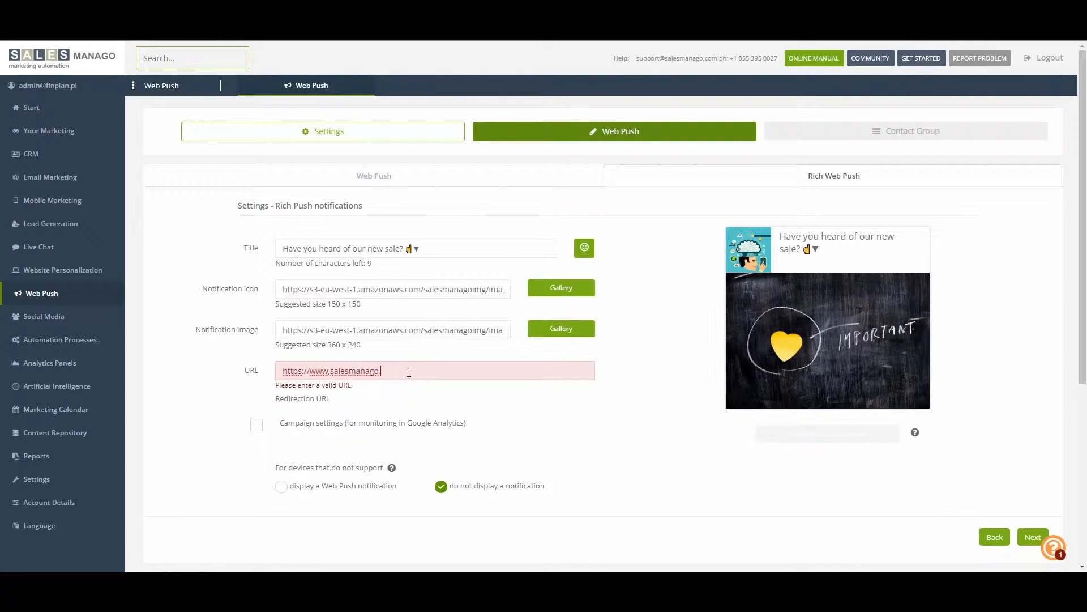
type("com")
Choose to display a Web Push notification on devices that do not support Rich Web Push
scroll(539, 374, "down", 1)
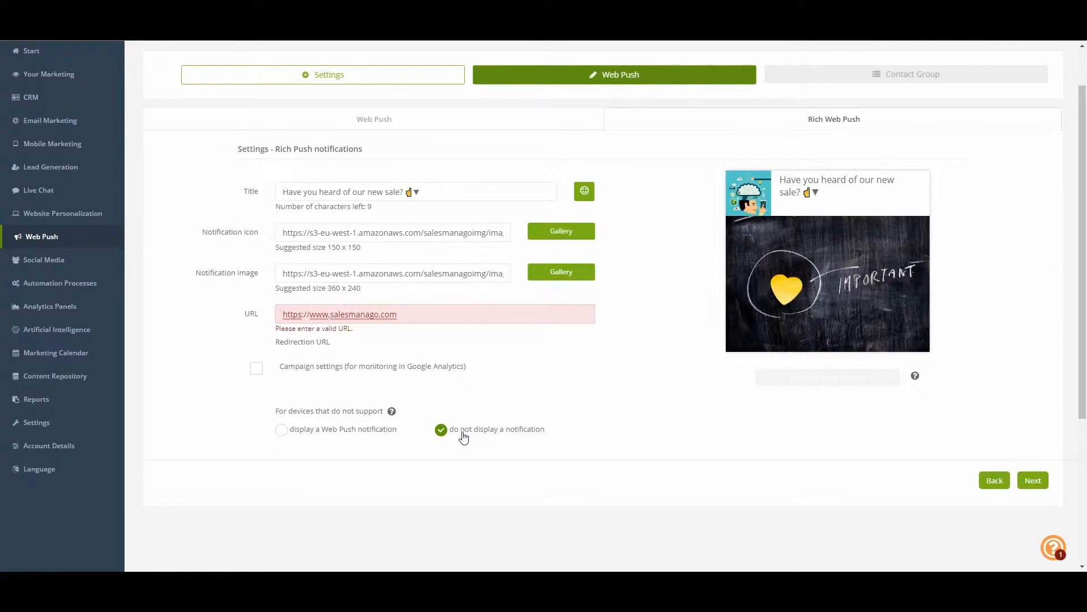
left_click(295, 434)
scroll(296, 434, "down", 4)
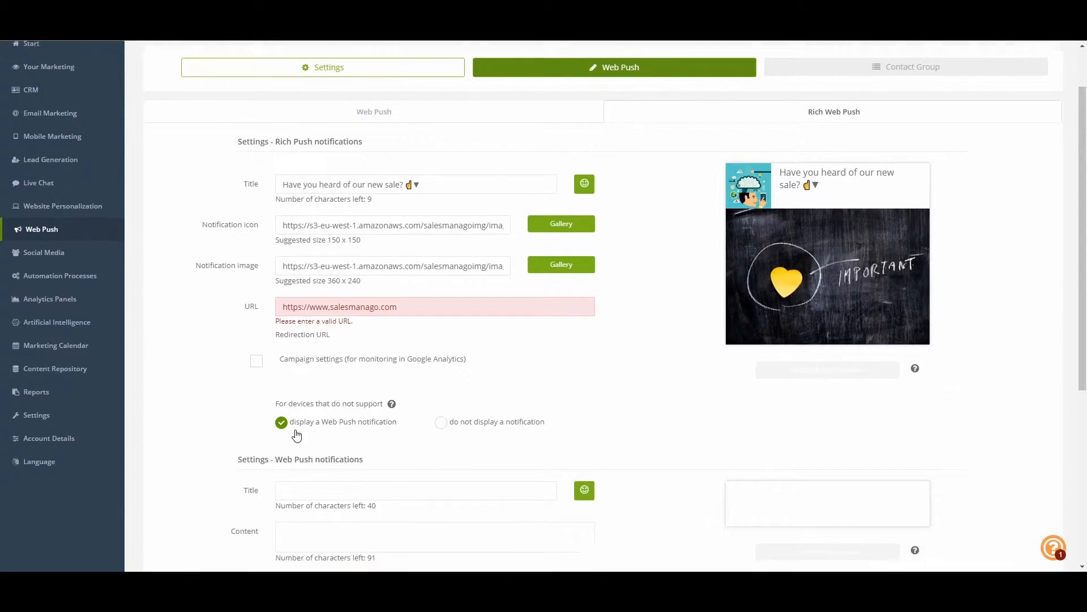
scroll(321, 398, "up", 1)
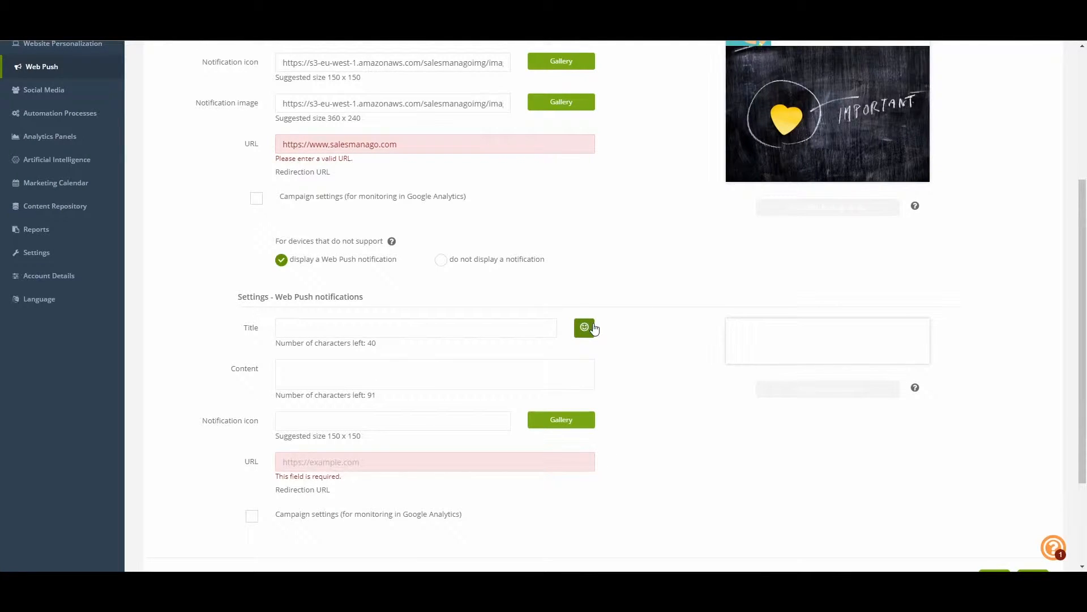
Copy "Have you heard of our new sale?" into the fallback Web Push title and append the pointing-up hand and downward triangle symbols
scroll(483, 250, "up", 2)
left_click_drag(406, 135, 268, 135)
key("ctrl+c")
scroll(438, 286, "down", 4)
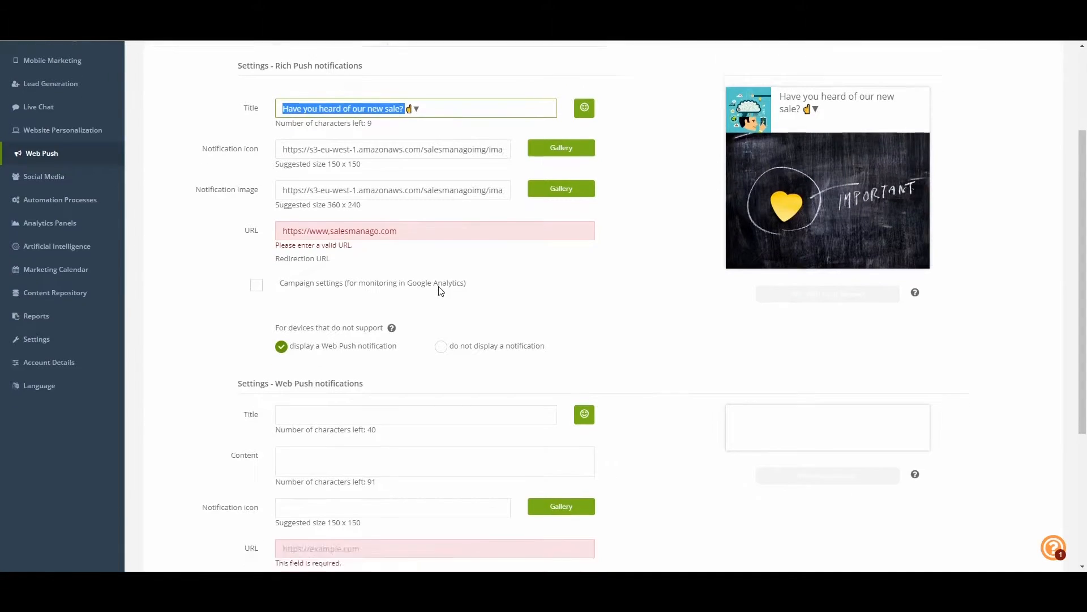
key("ctrl+v")
left_click(584, 190)
left_click(544, 293)
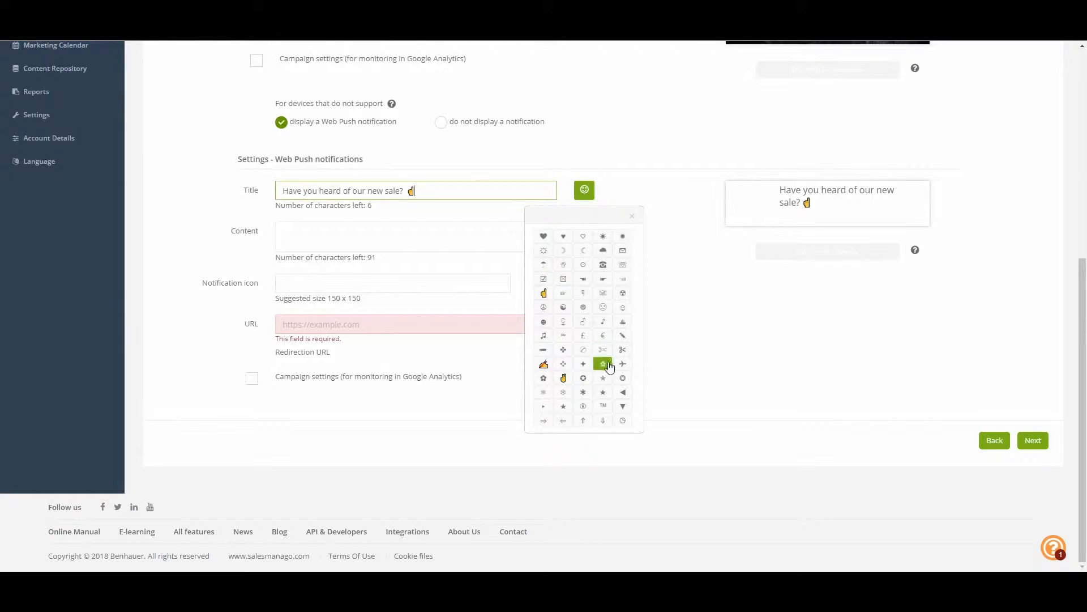
left_click(622, 406)
left_click(661, 220)
Set the fallback Web Push notification's content to "Check out our new sale, 50% off!"
left_click(412, 230)
type("C")
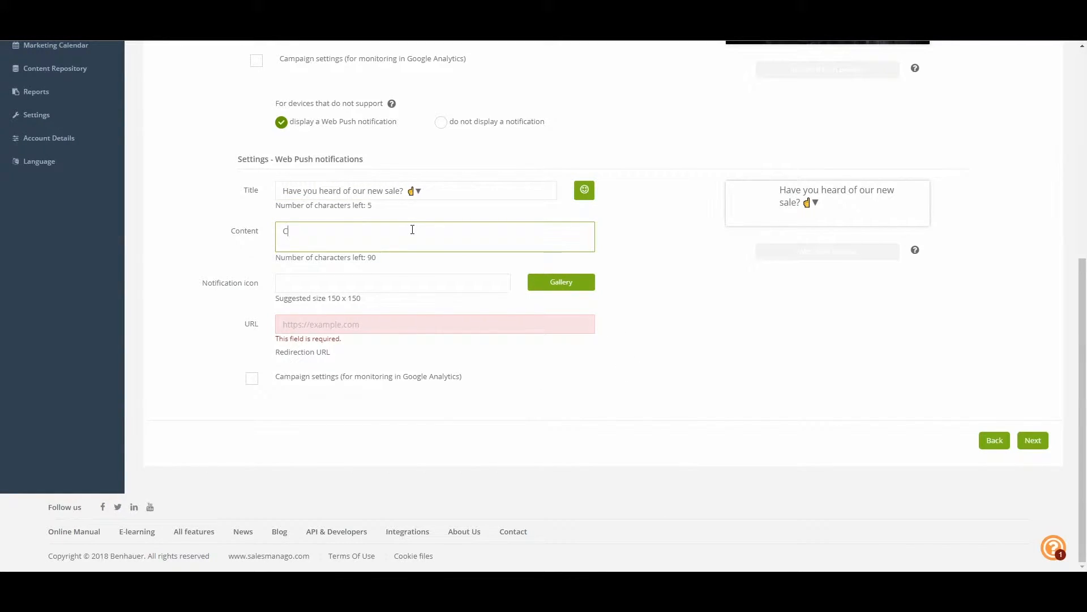
type("heck out our new sale")
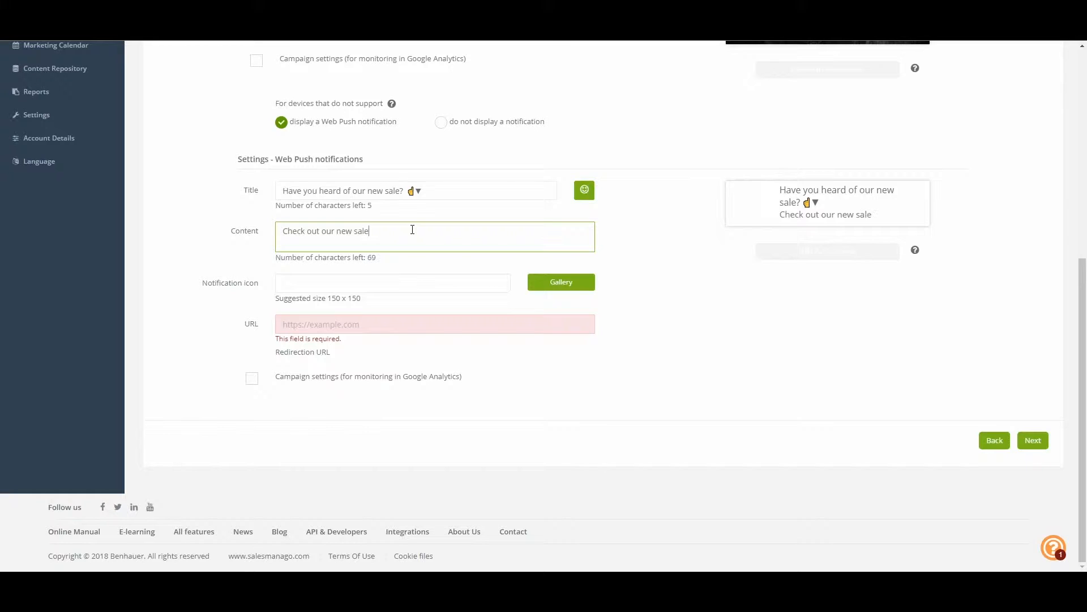
type(", 50% off!")
Use the gallery image file_name_20.jpg as the fallback Web Push notification's icon
left_click(559, 285)
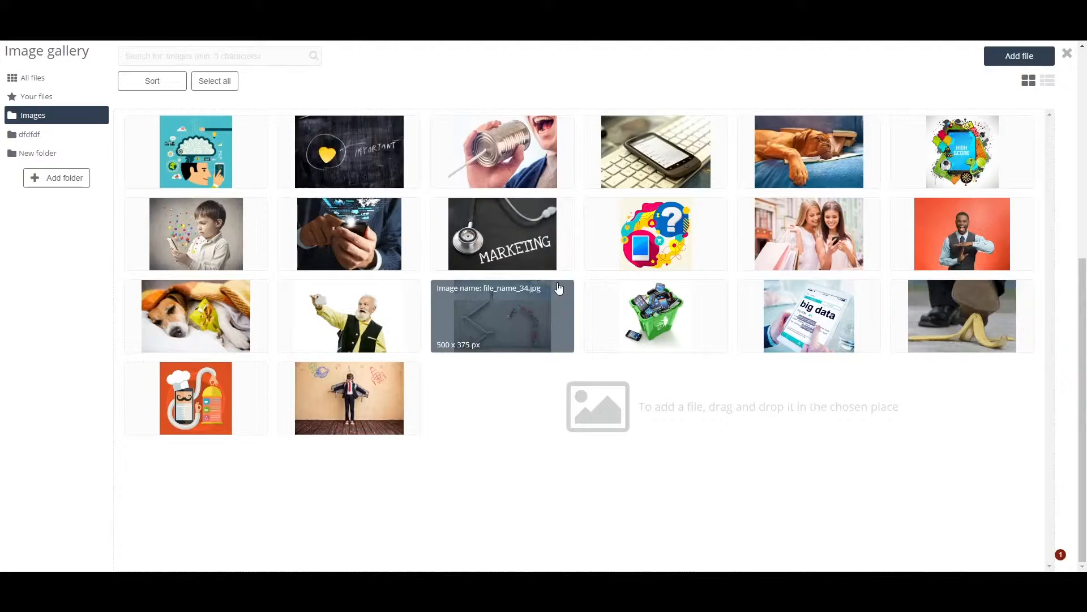
left_click(246, 177)
left_click(1024, 163)
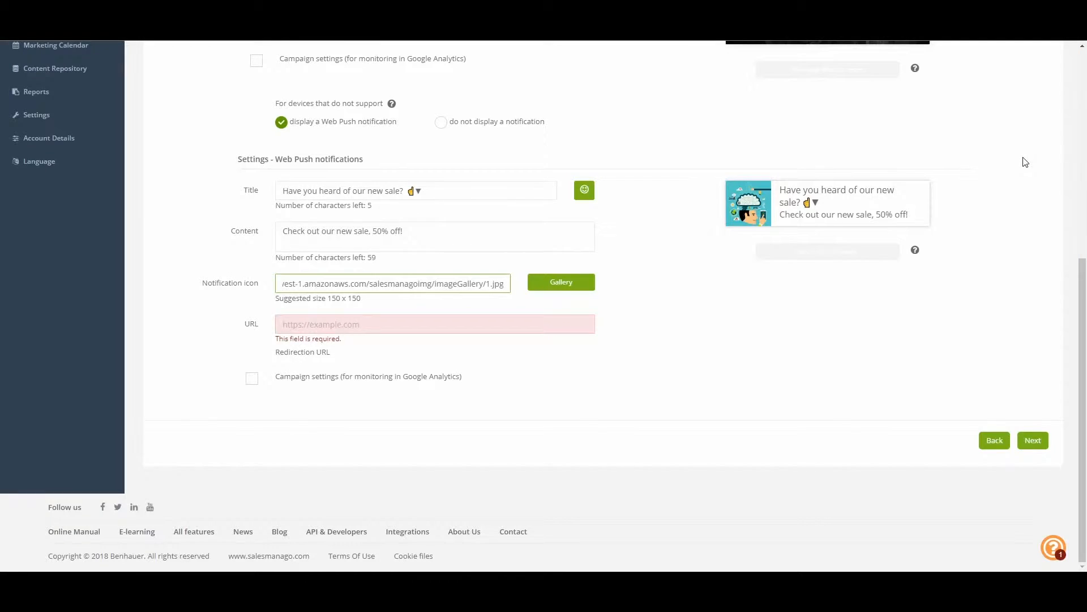
left_click(411, 328)
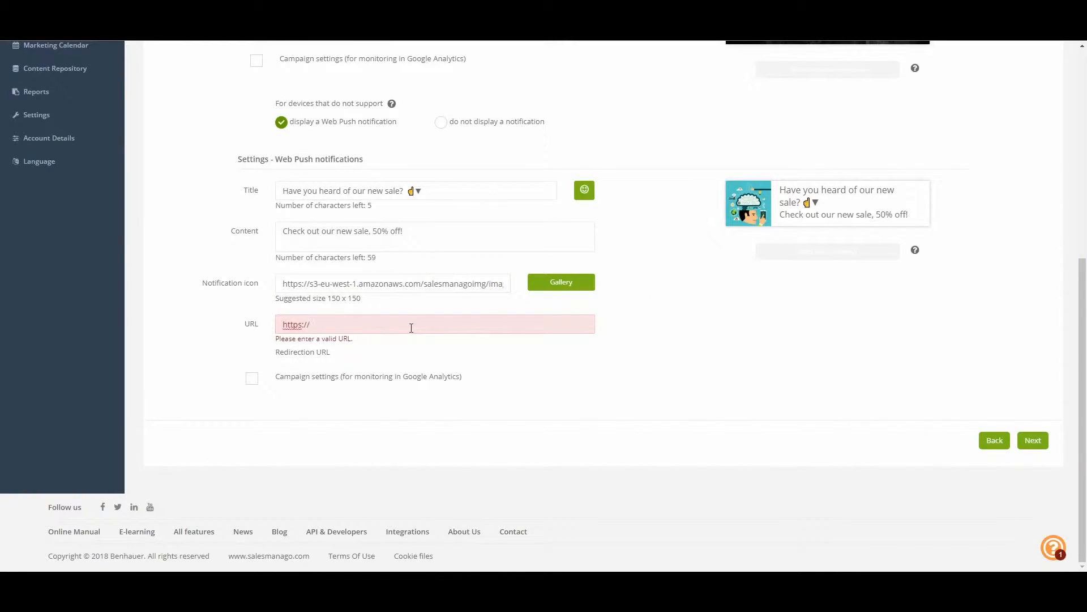
scroll(411, 327, "up", 2)
scroll(411, 333, "up", 2)
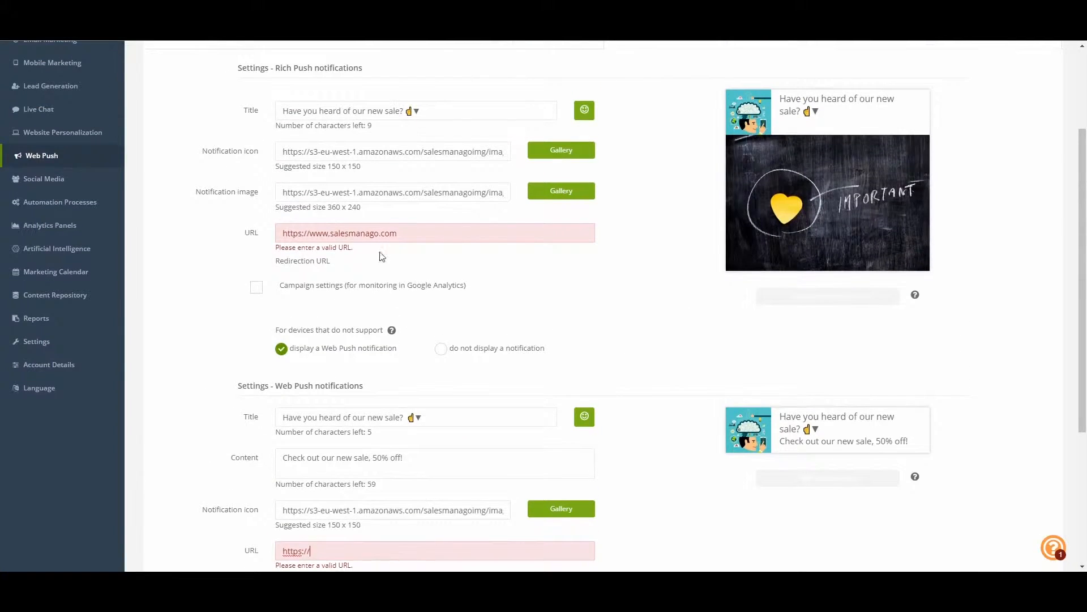
scroll(554, 307, "down", 4)
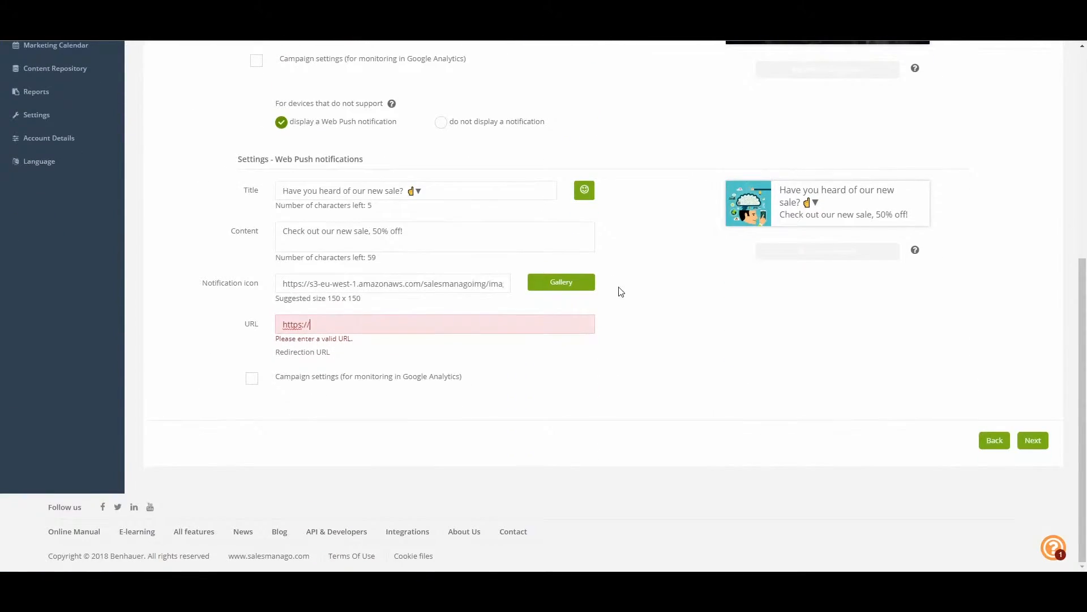
left_click(361, 322)
type("www.sa")
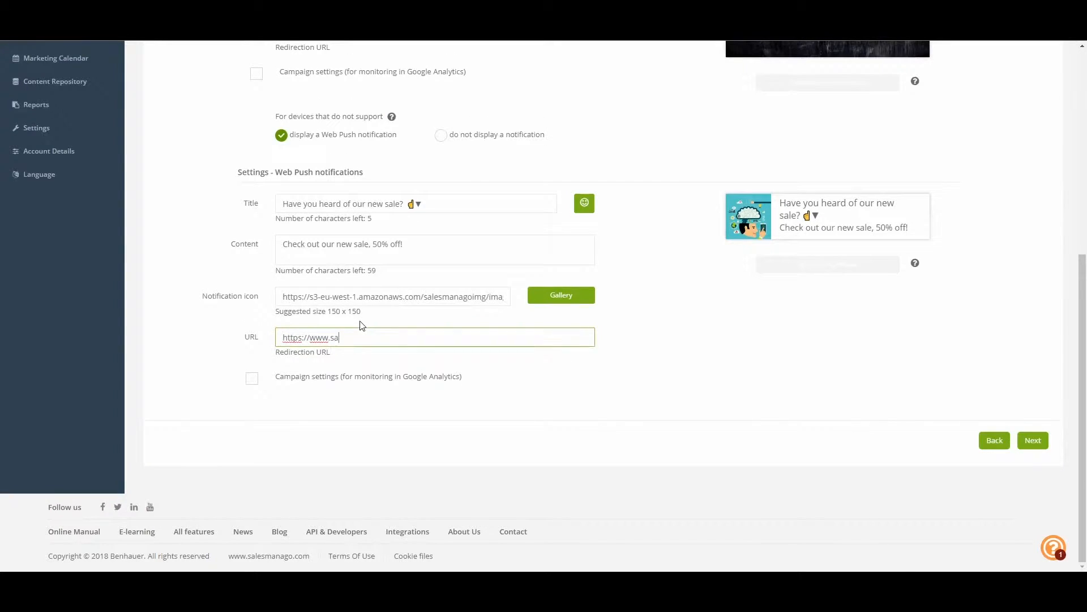
type("lesmanago.com")
Enable the Google Analytics campaign settings for the fallback notification and continue to the contact group stage
left_click(254, 381)
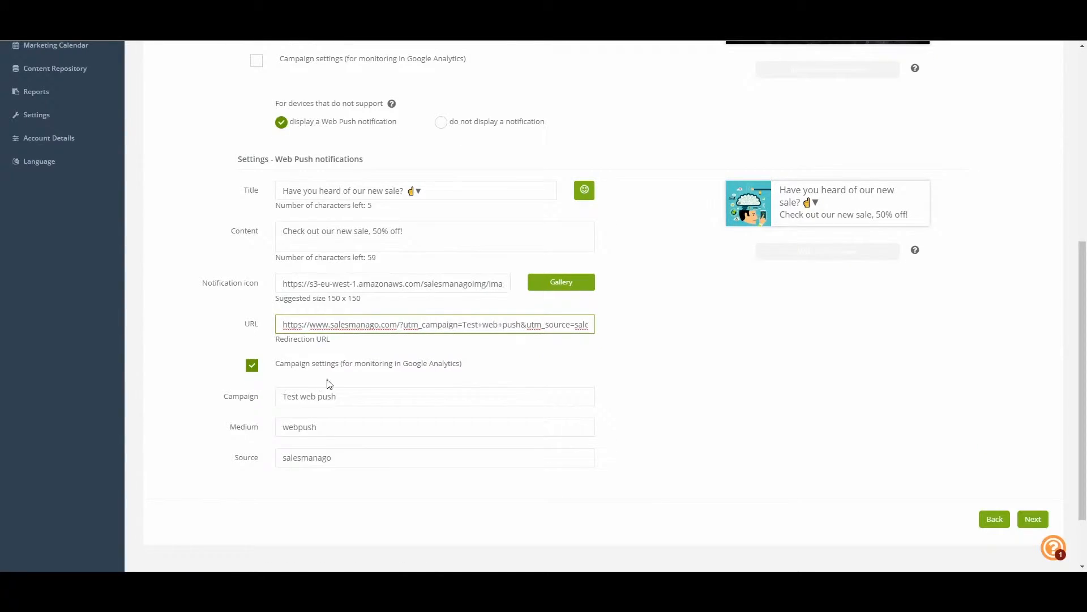
scroll(936, 391, "down", 2)
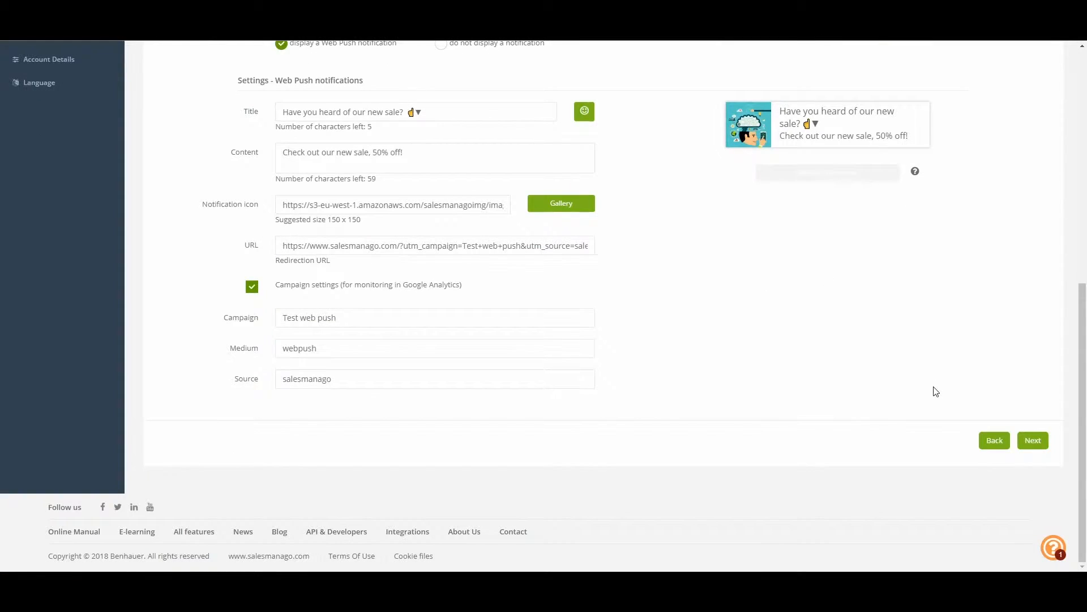
left_click(1036, 442)
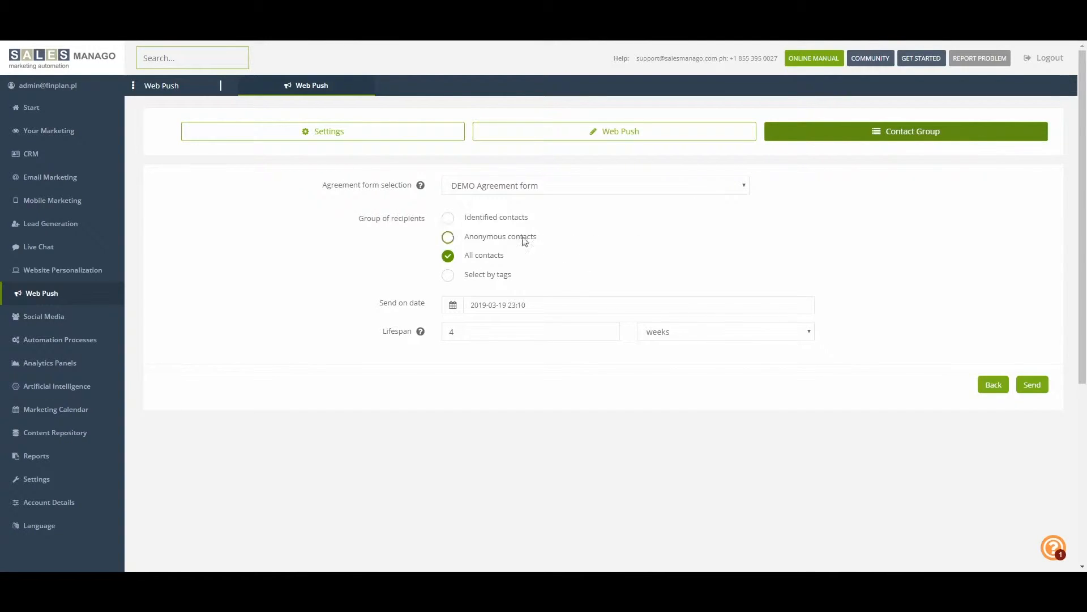
Choose DEMO Agreement form as the agreement form for this notification
left_click(652, 192)
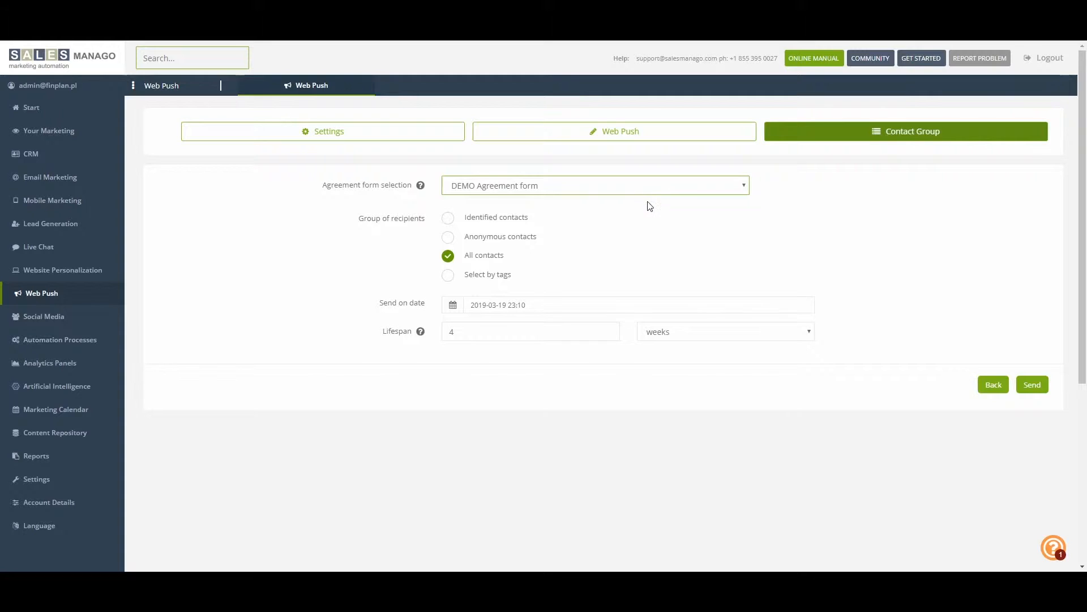
left_click(644, 209)
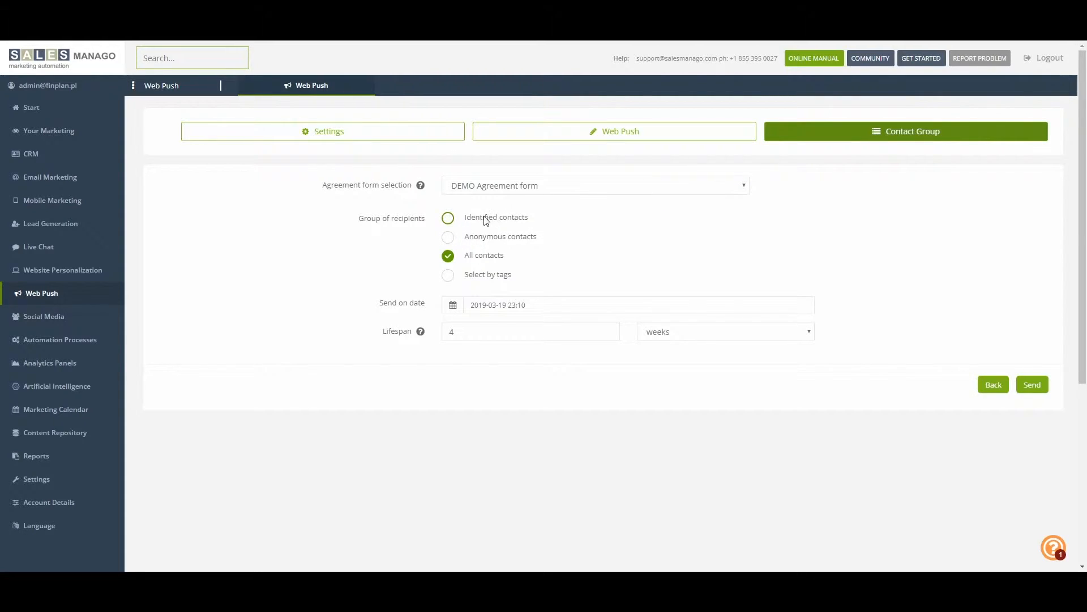
left_click(448, 219)
left_click(449, 238)
left_click(447, 260)
left_click(448, 276)
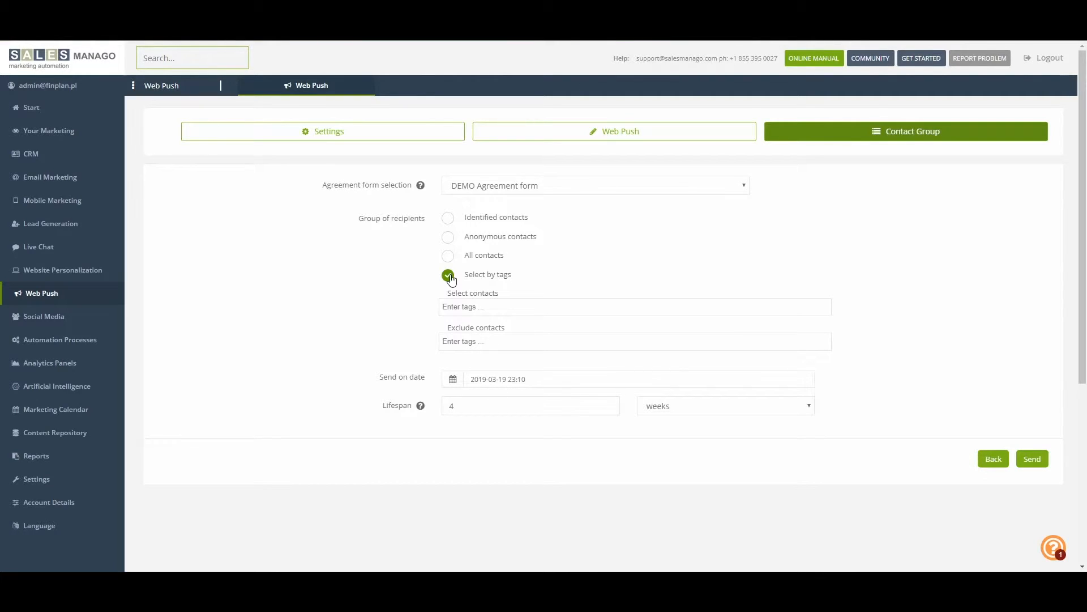
left_click(472, 311)
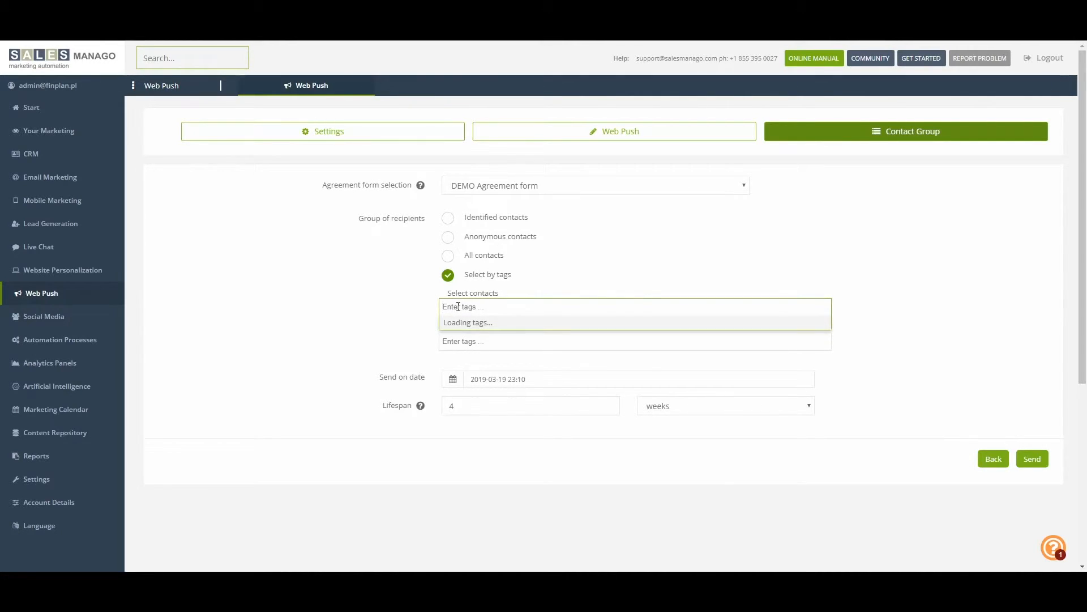
type("tester")
left_click_drag(468, 304, 427, 306)
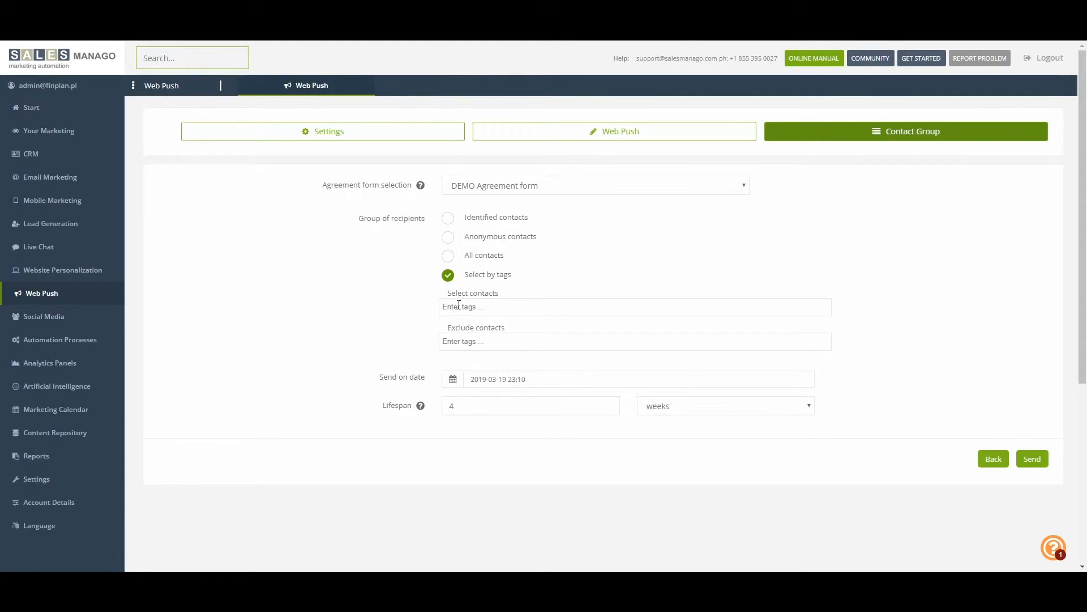
left_click(447, 256)
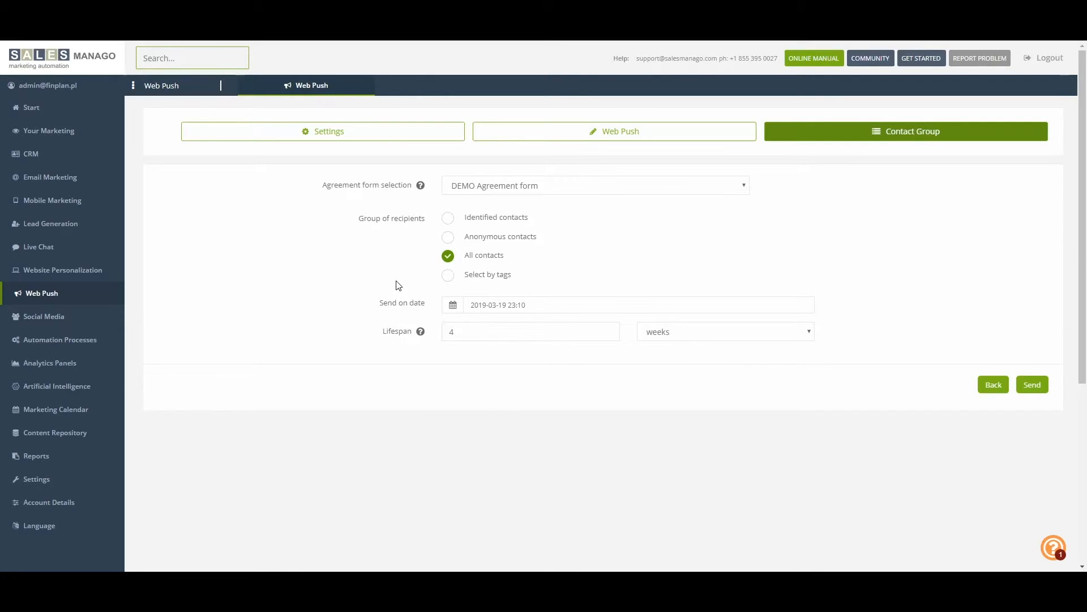
Schedule the notification for 2019-03-31 at 23:10 and submit it for sending
left_click(494, 303)
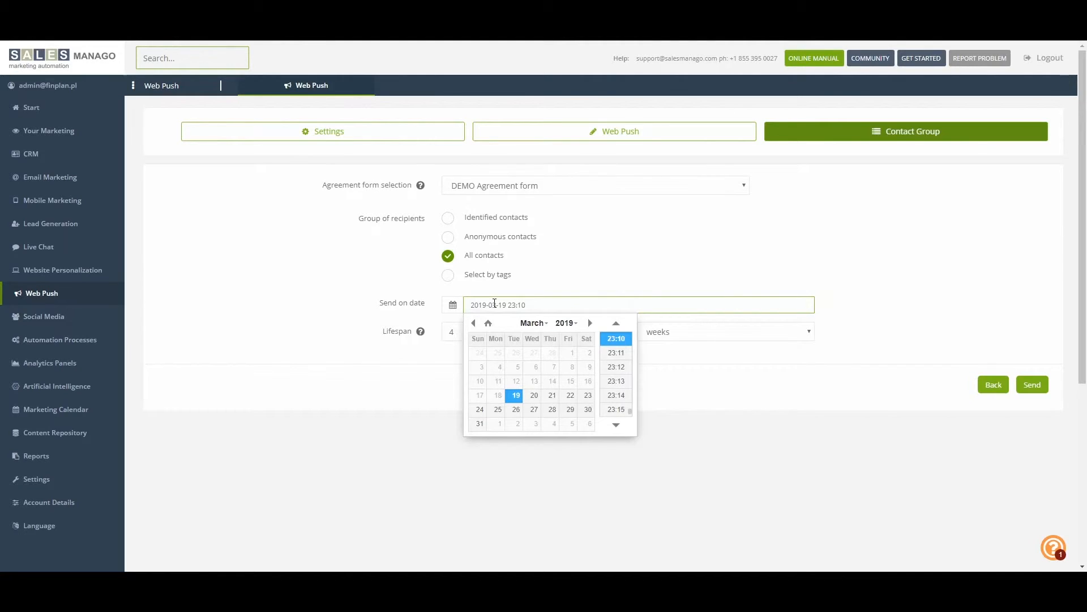
left_click(479, 426)
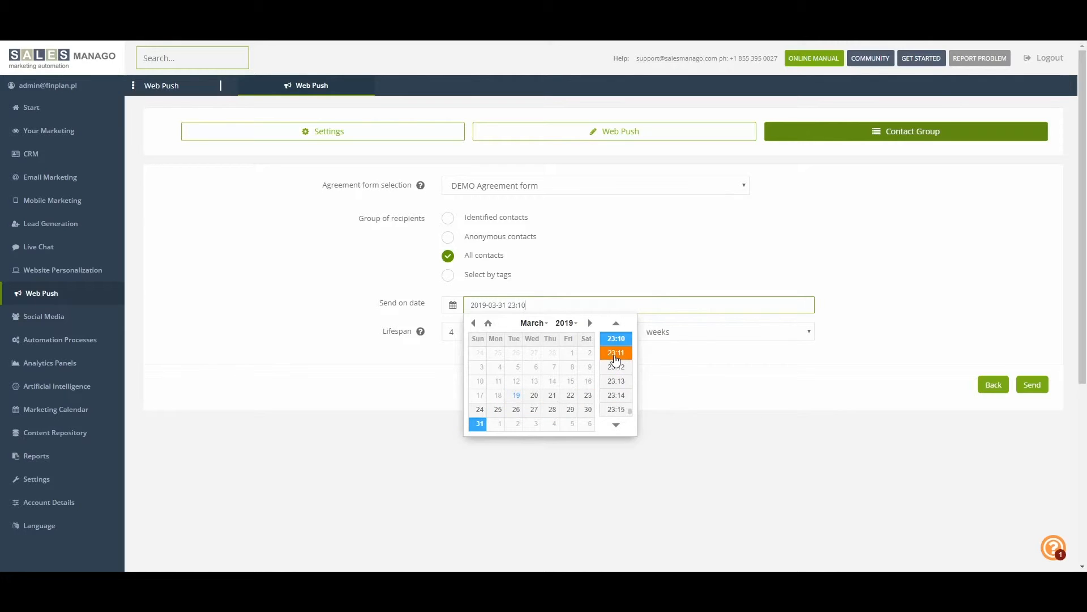
left_click(617, 323)
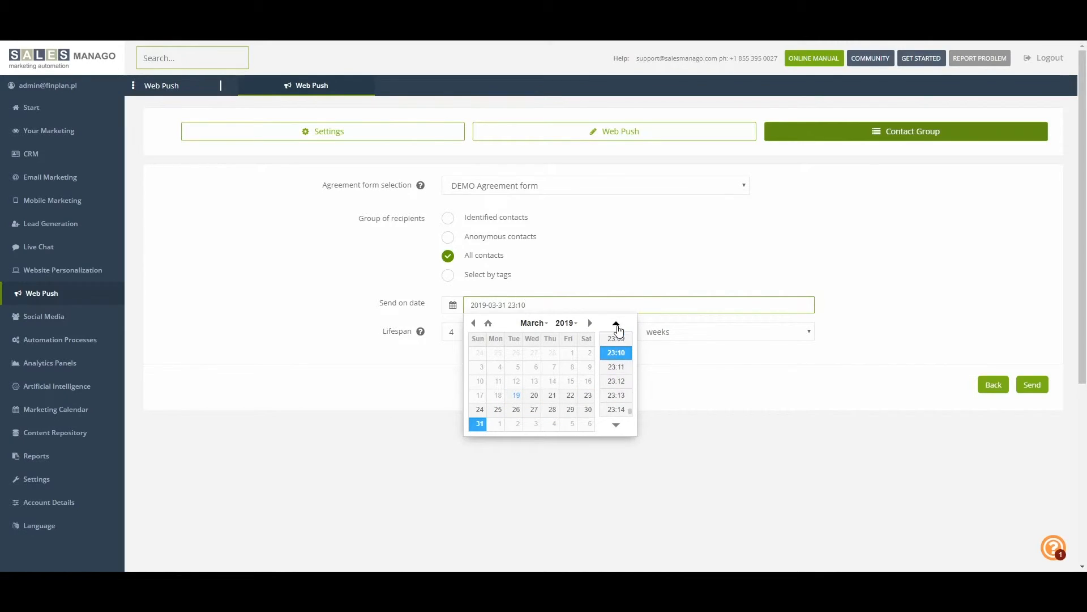
left_click(616, 353)
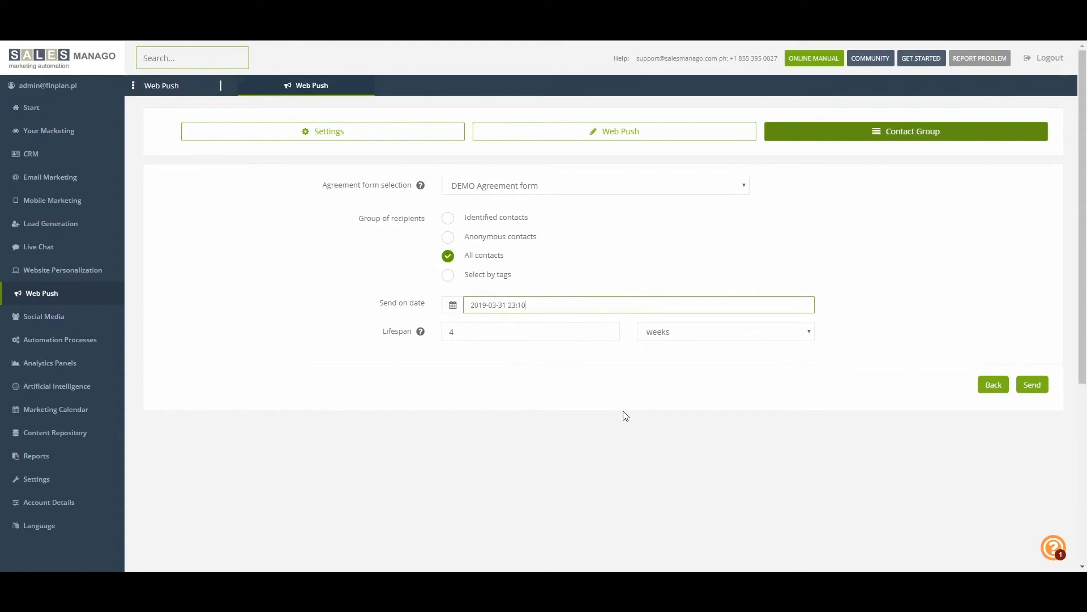
left_click(1032, 387)
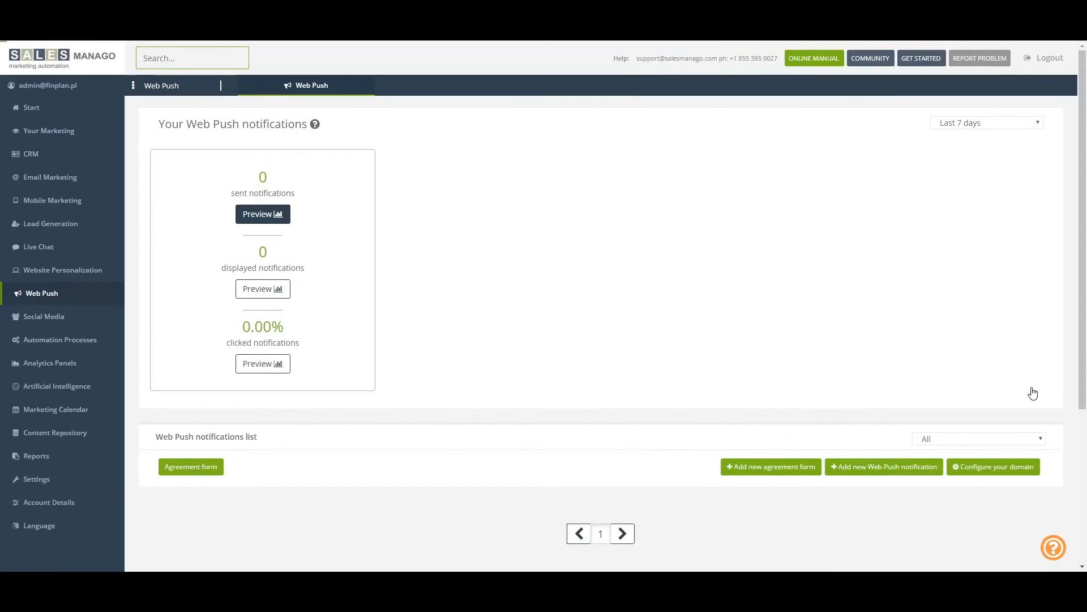
Review the Web Push statistics chart and the list of existing notifications
scroll(702, 434, "down", 1)
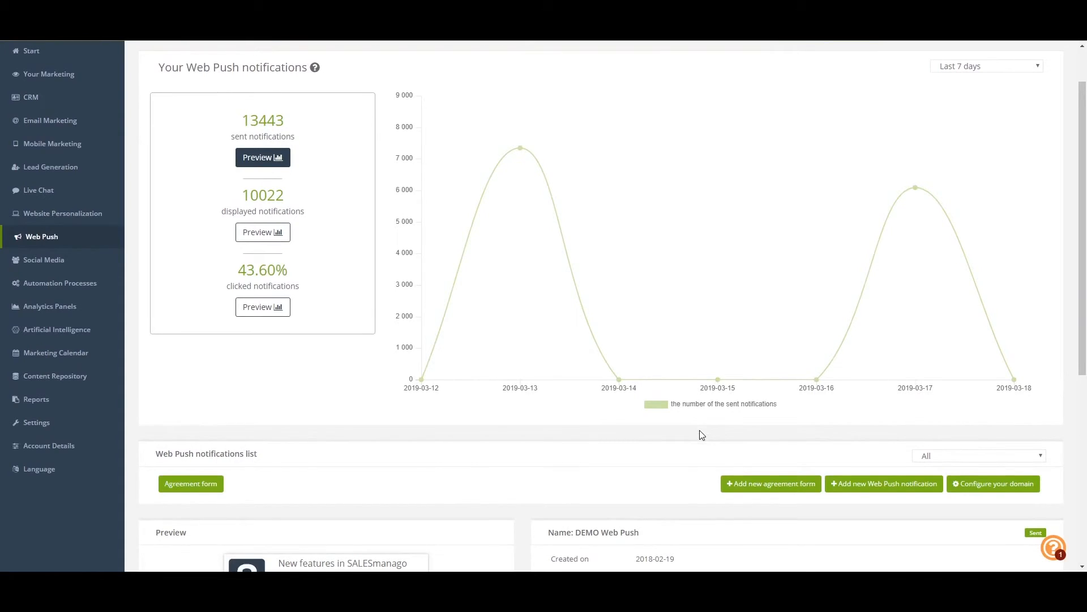
scroll(701, 434, "down", 2)
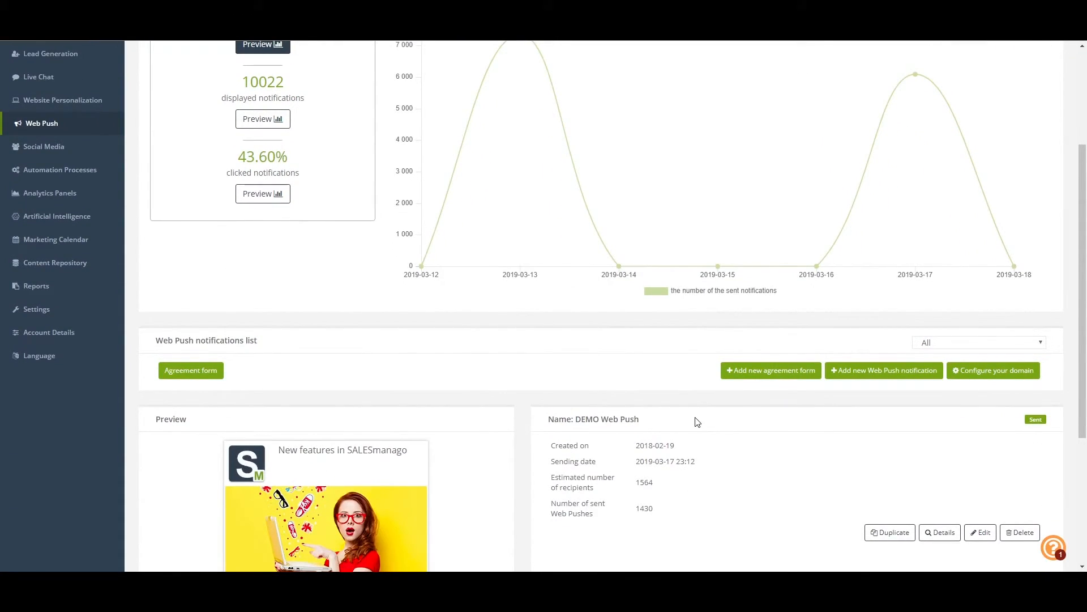
scroll(697, 422, "up", 1)
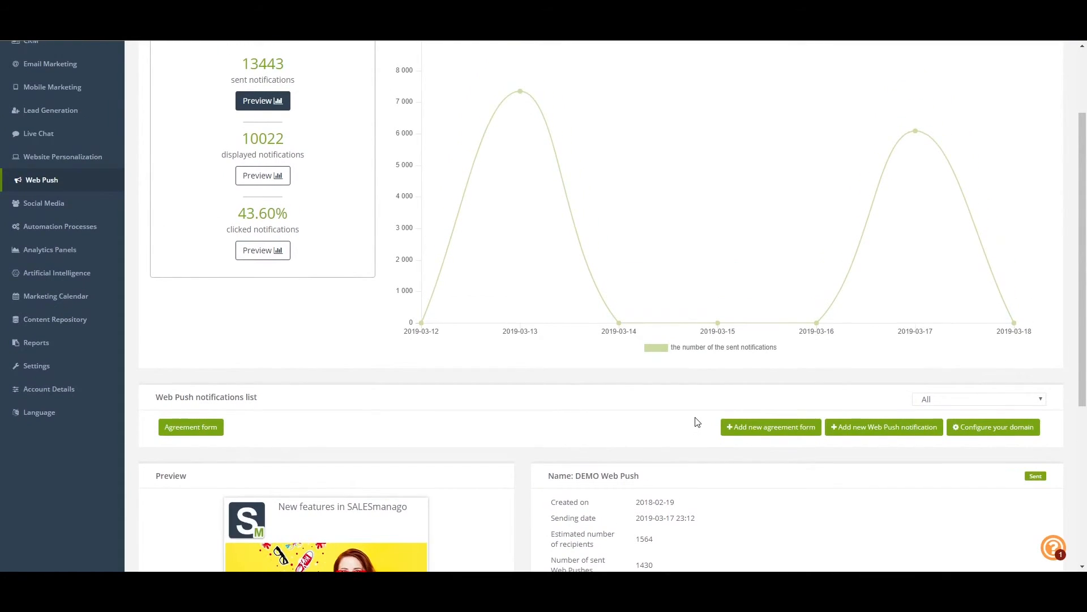
scroll(698, 422, "up", 2)
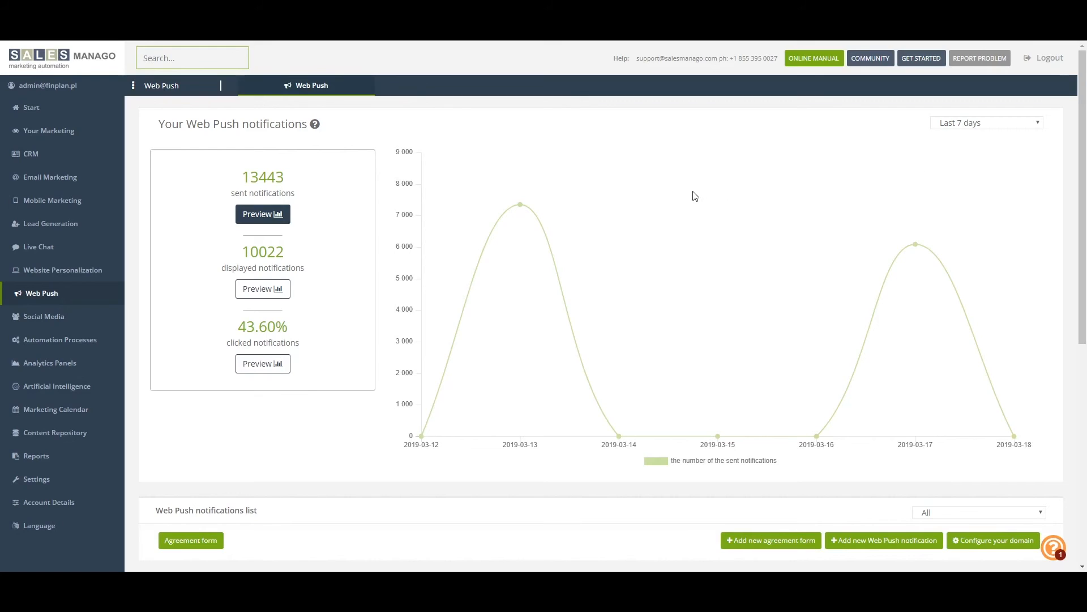
Open the agreement form overview and examine its display and click statistics for the last 7 days
scroll(695, 196, "down", 3)
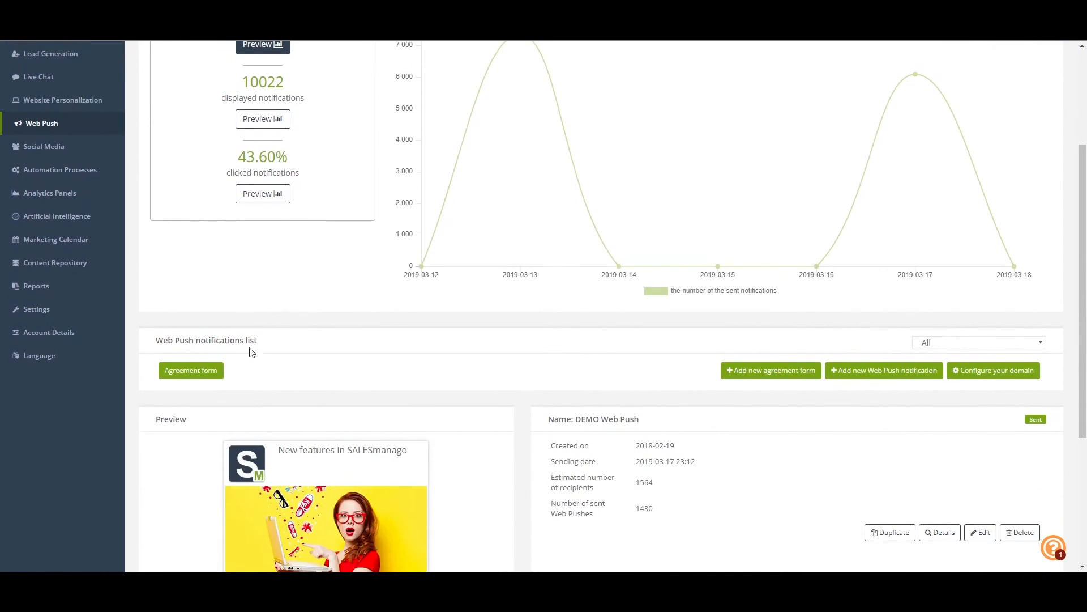
left_click(195, 372)
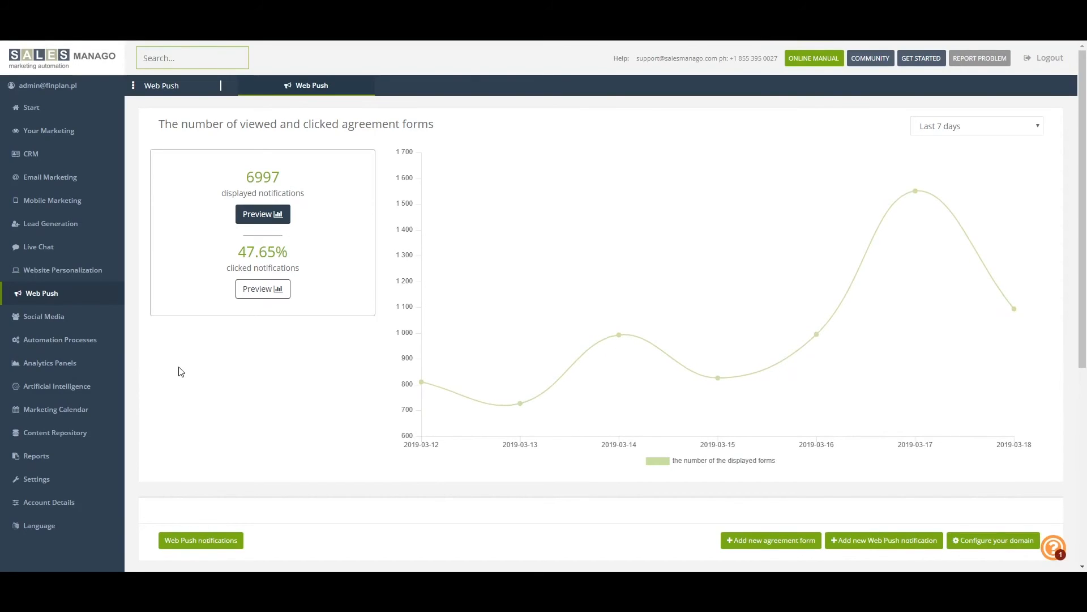
scroll(180, 371, "down", 1)
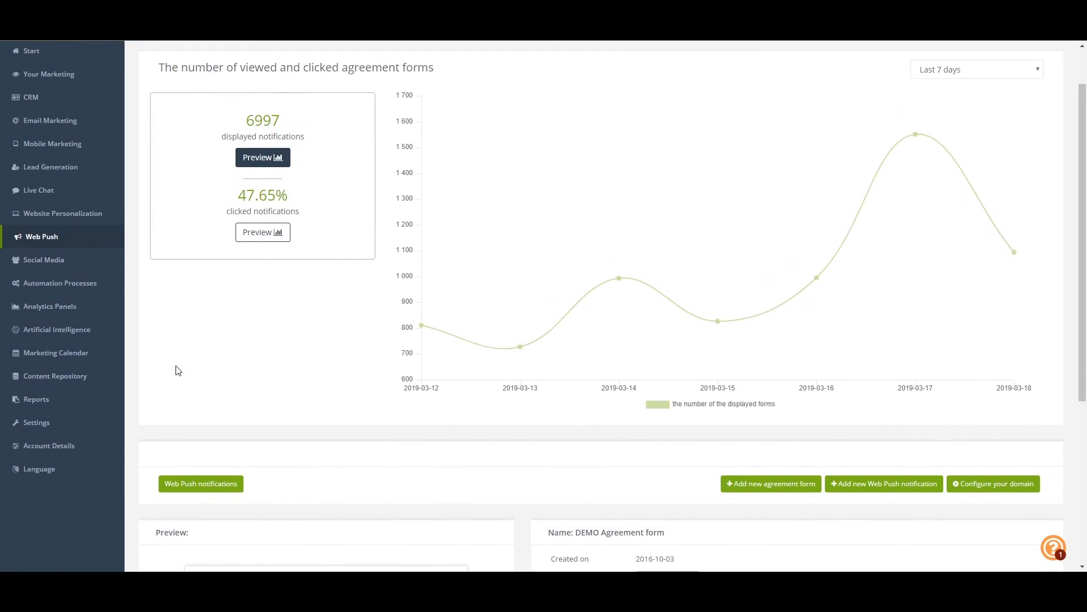
scroll(161, 324, "up", 1)
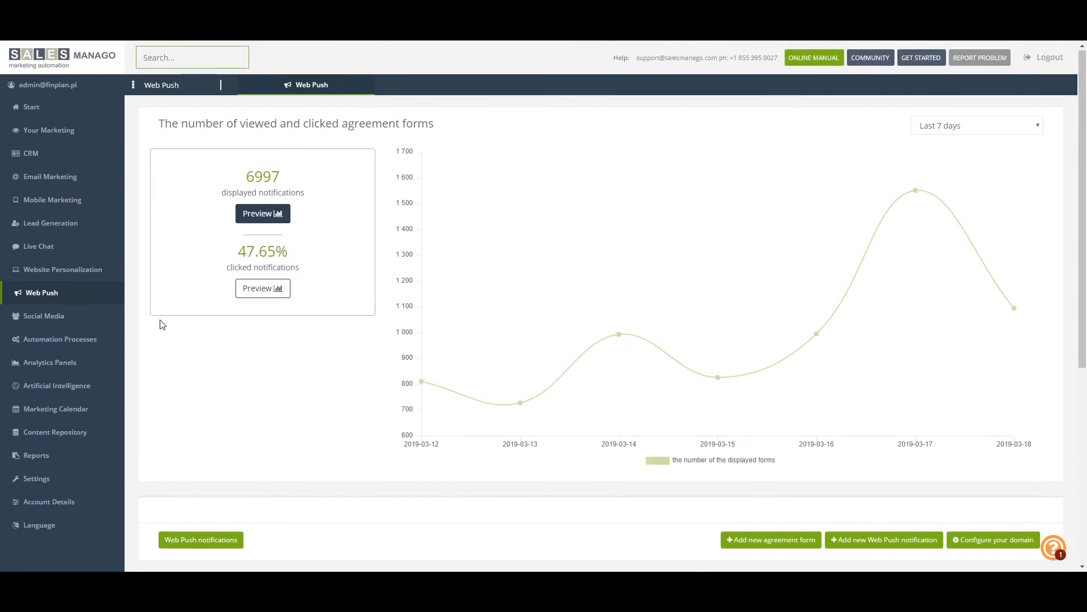